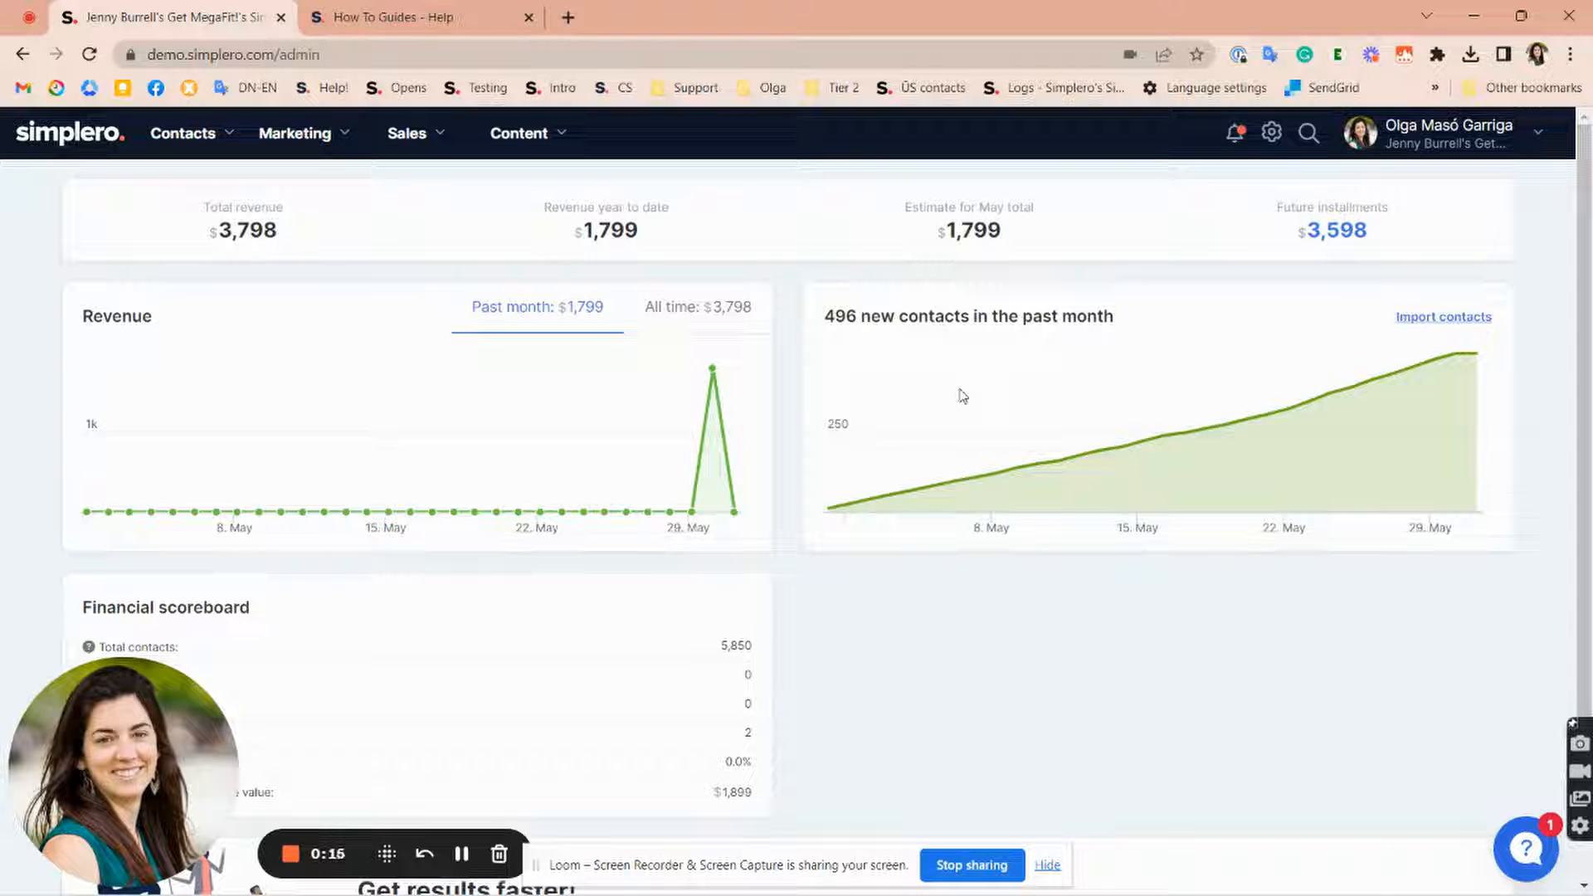
# Open the Pre-Coaching worksheet from the worksheets list and review its existing question sections.
pyautogui.click(526, 135)
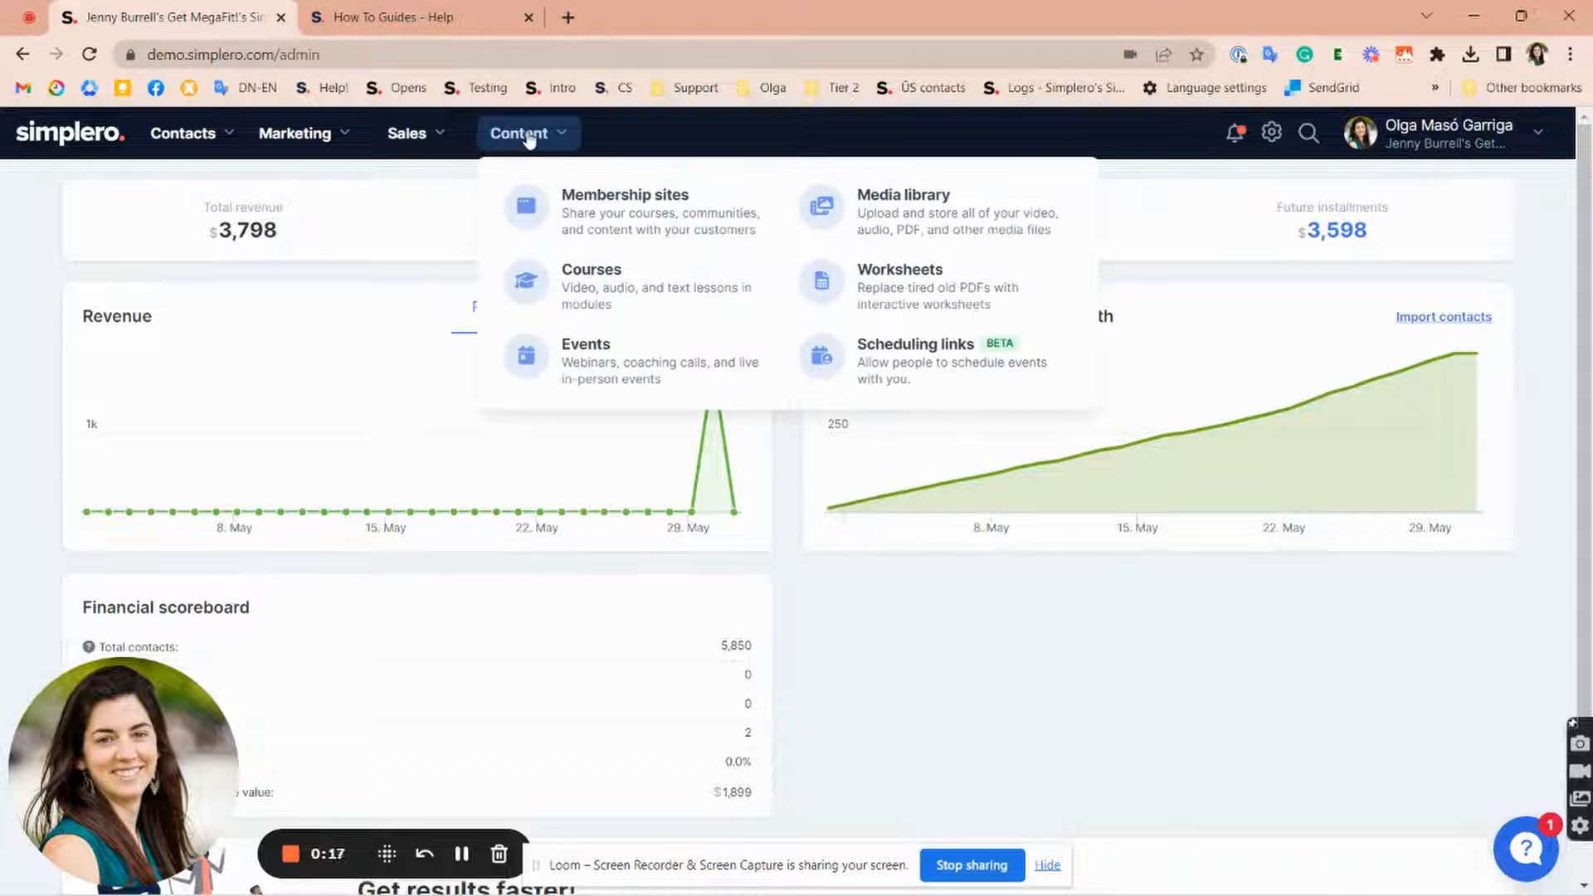
pyautogui.click(927, 307)
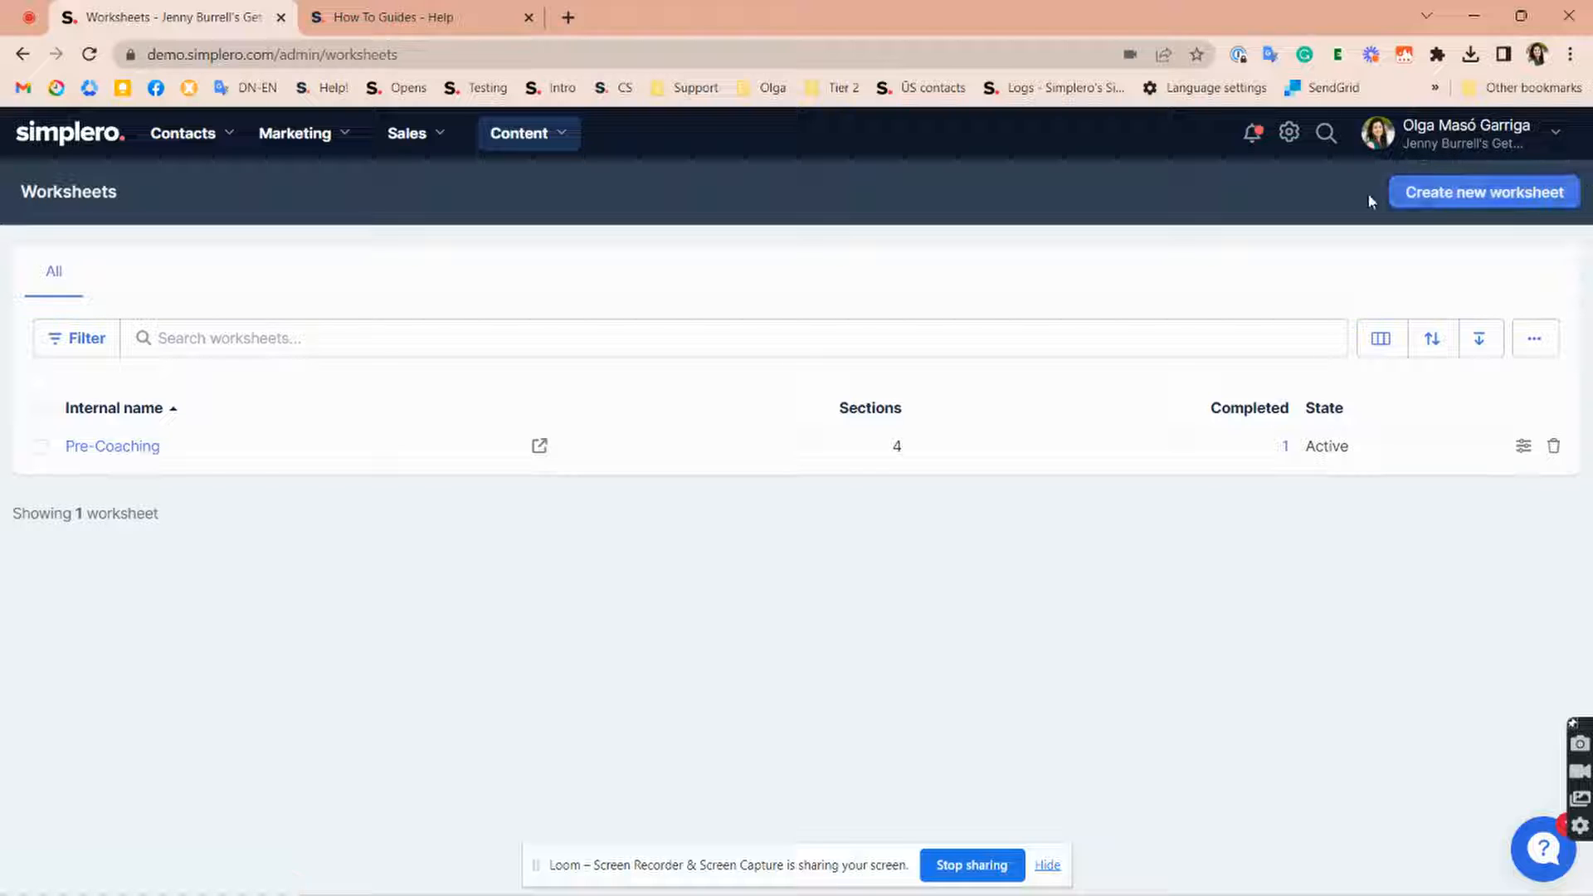
pyautogui.click(140, 448)
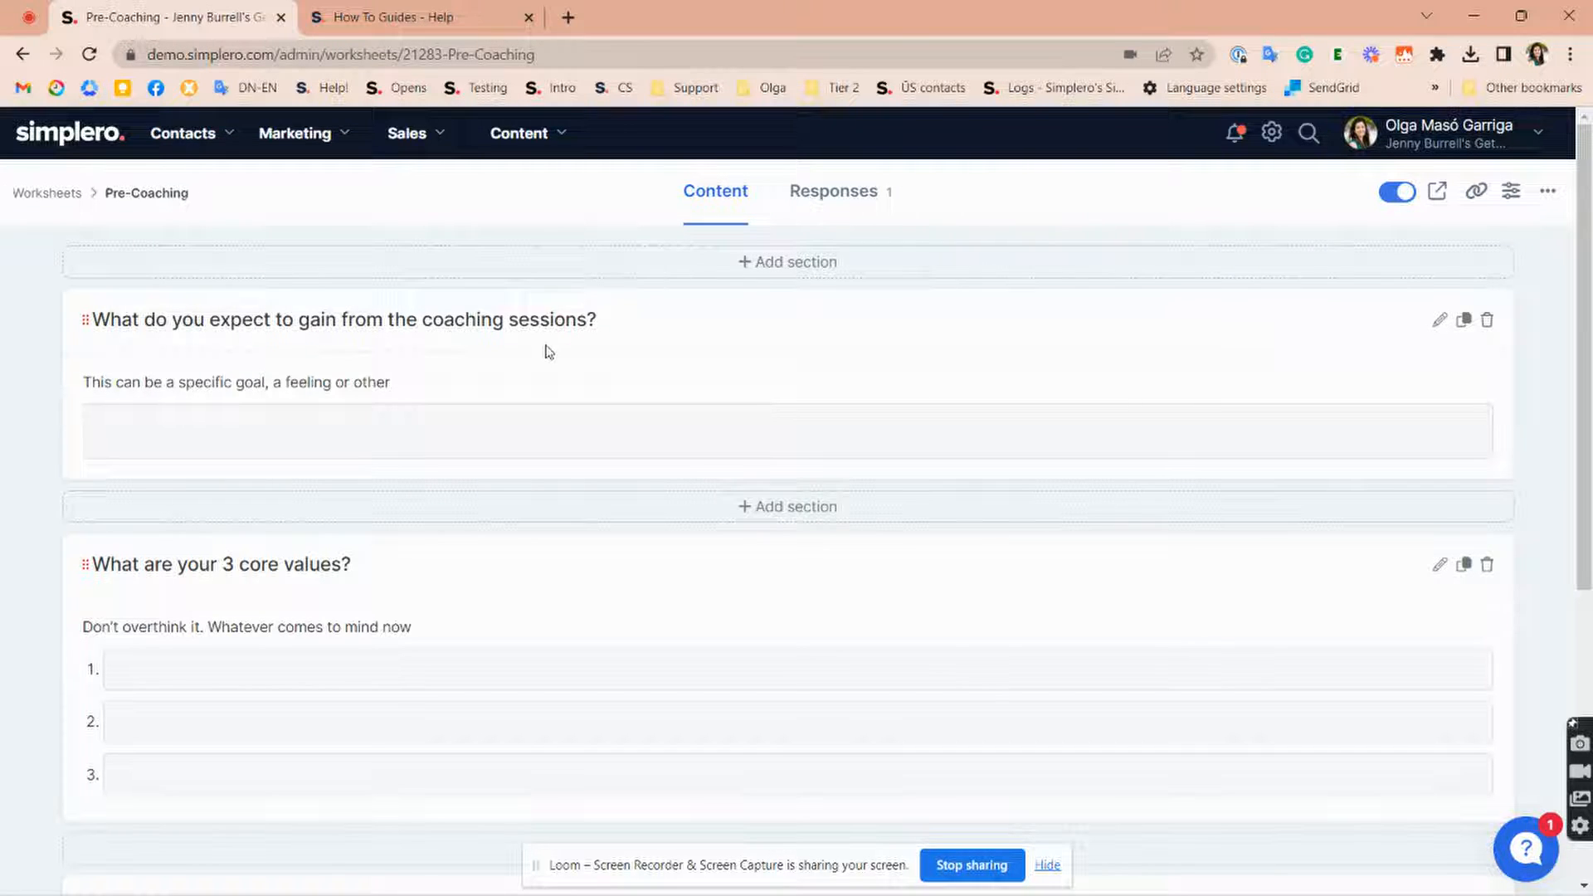
pyautogui.scroll(-3, 547, 352)
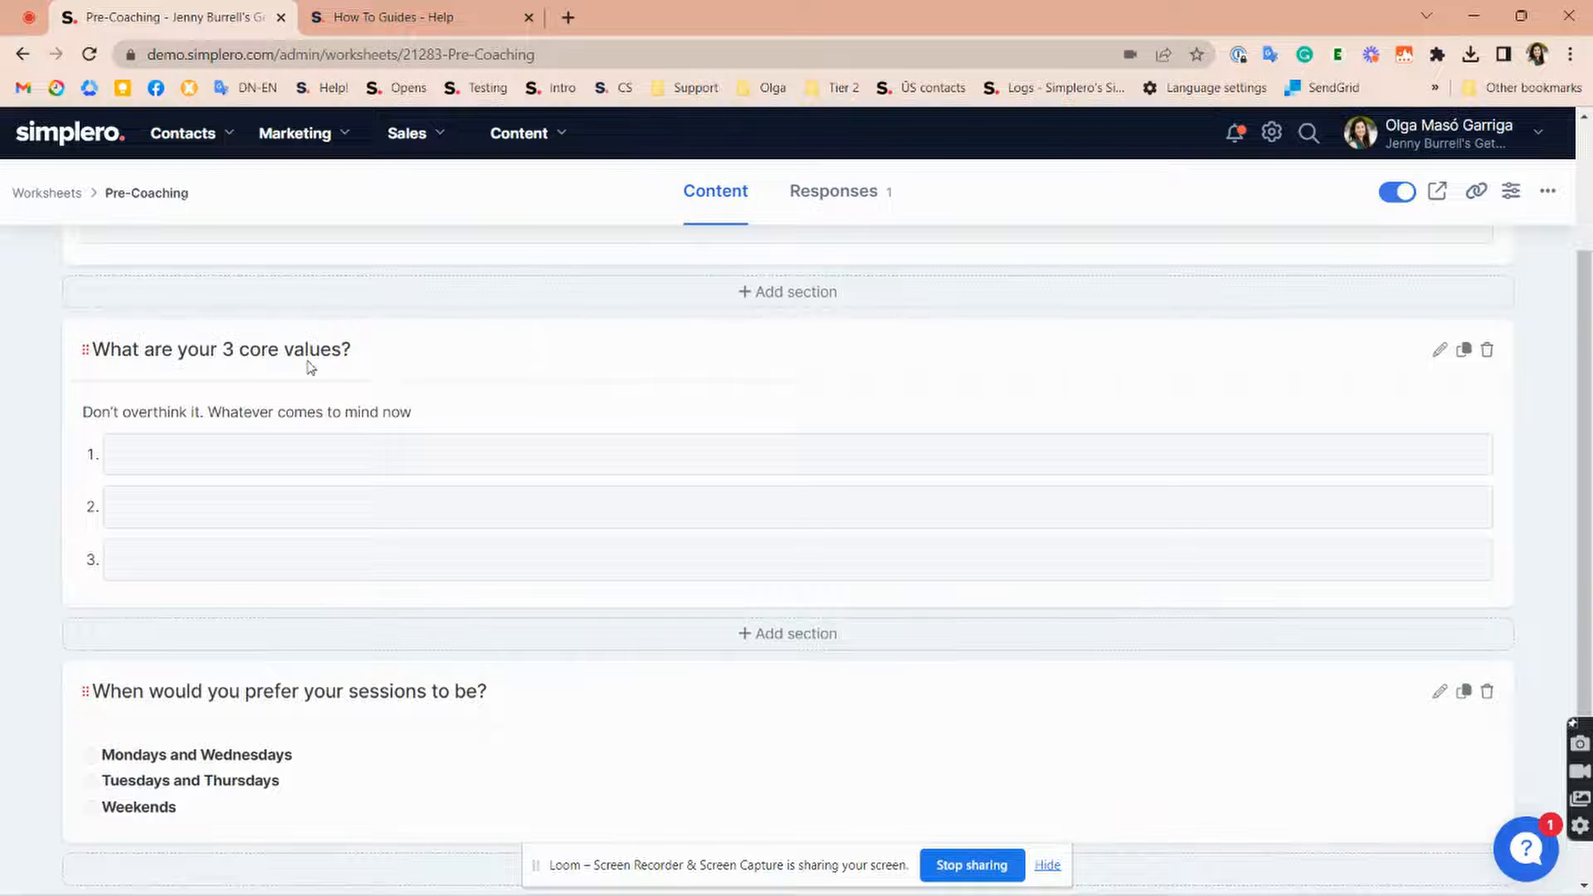
pyautogui.scroll(-2, 274, 348)
pyautogui.scroll(5, 199, 332)
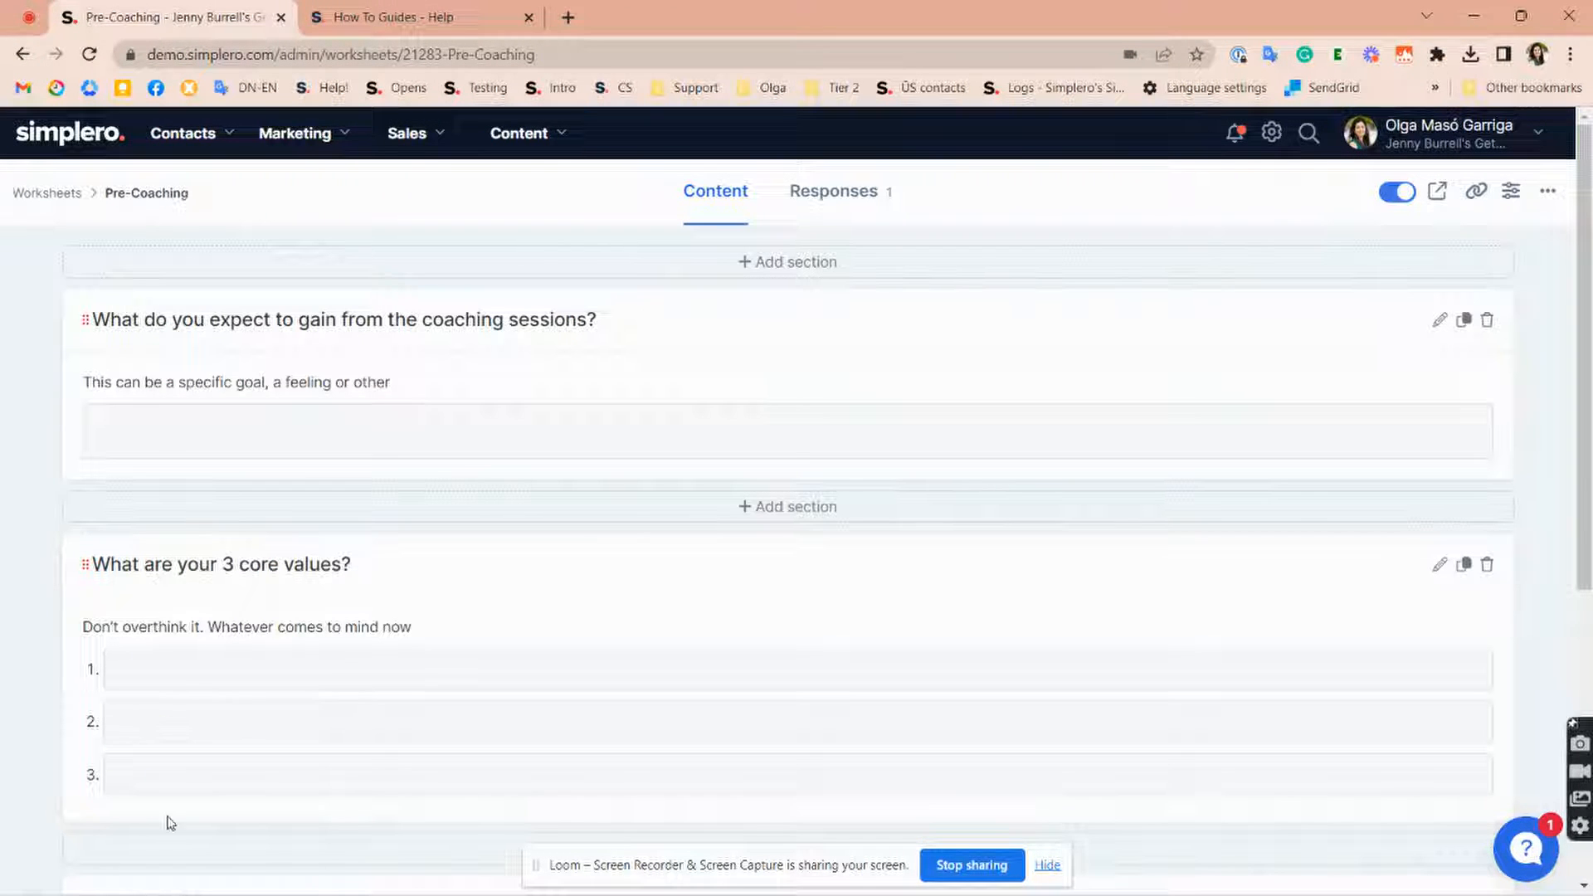
pyautogui.scroll(-3, 170, 823)
pyautogui.scroll(-4, 168, 822)
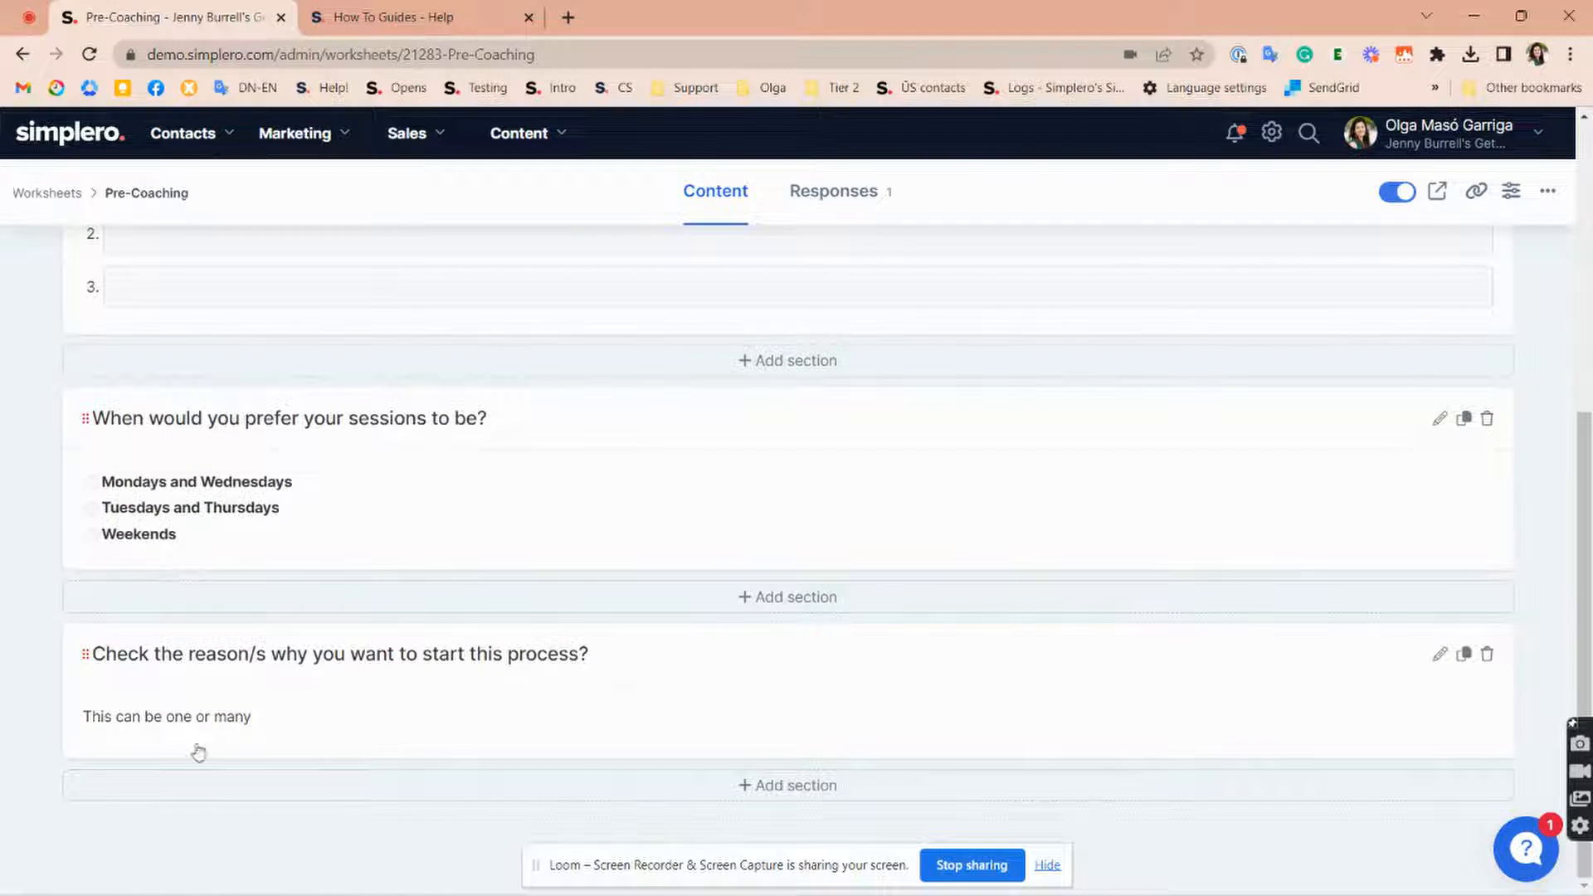
pyautogui.scroll(6, 266, 487)
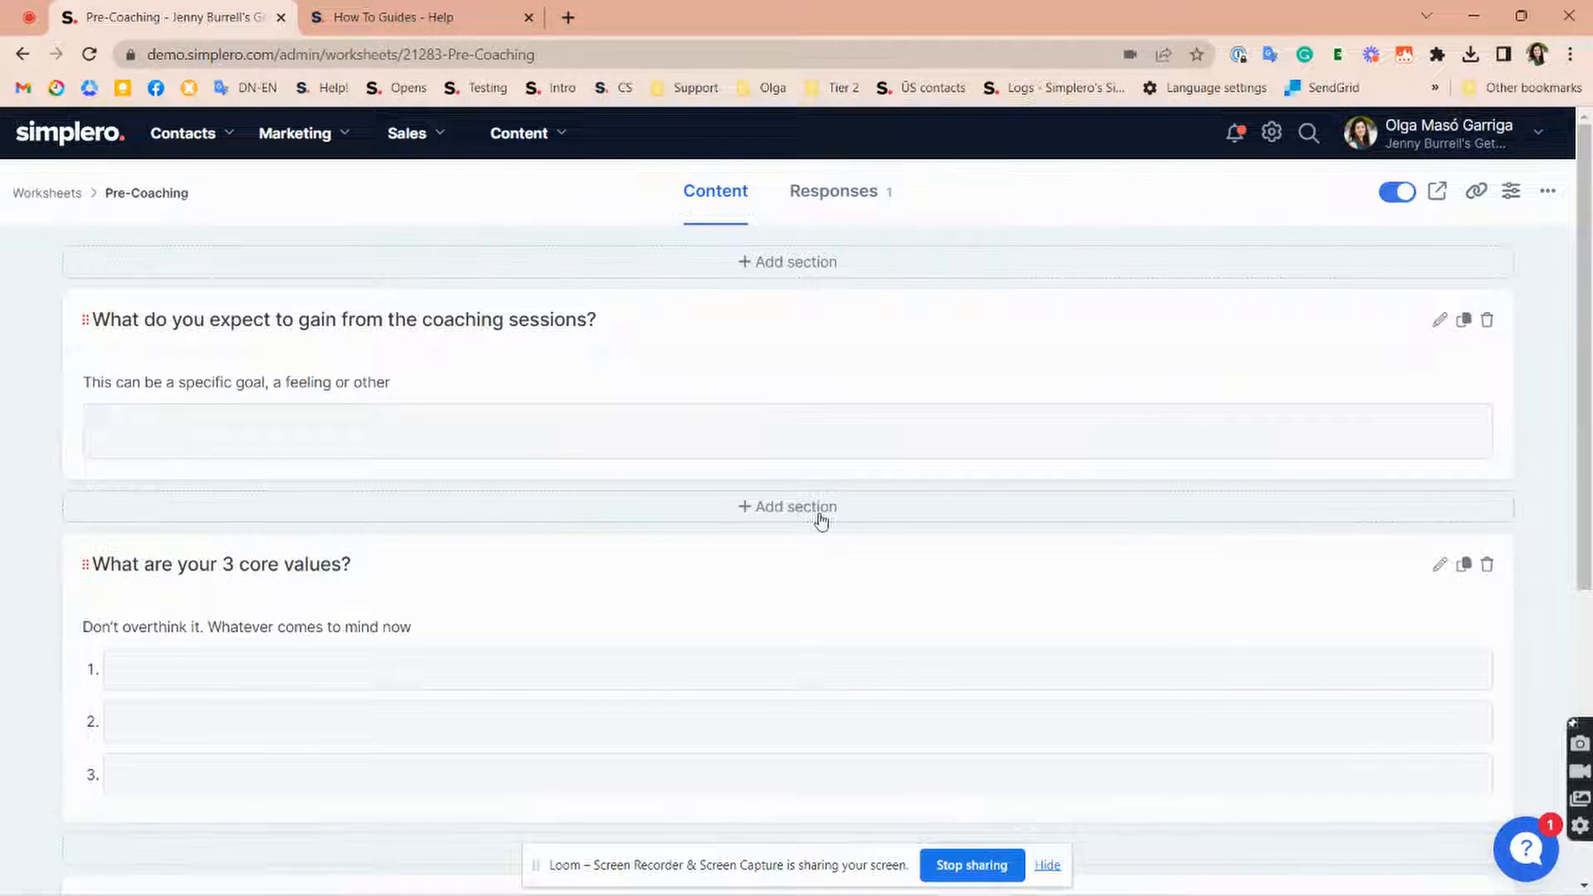
# Add a section directly before the core values question, titled "What do you want from our next session?".
pyautogui.click(793, 515)
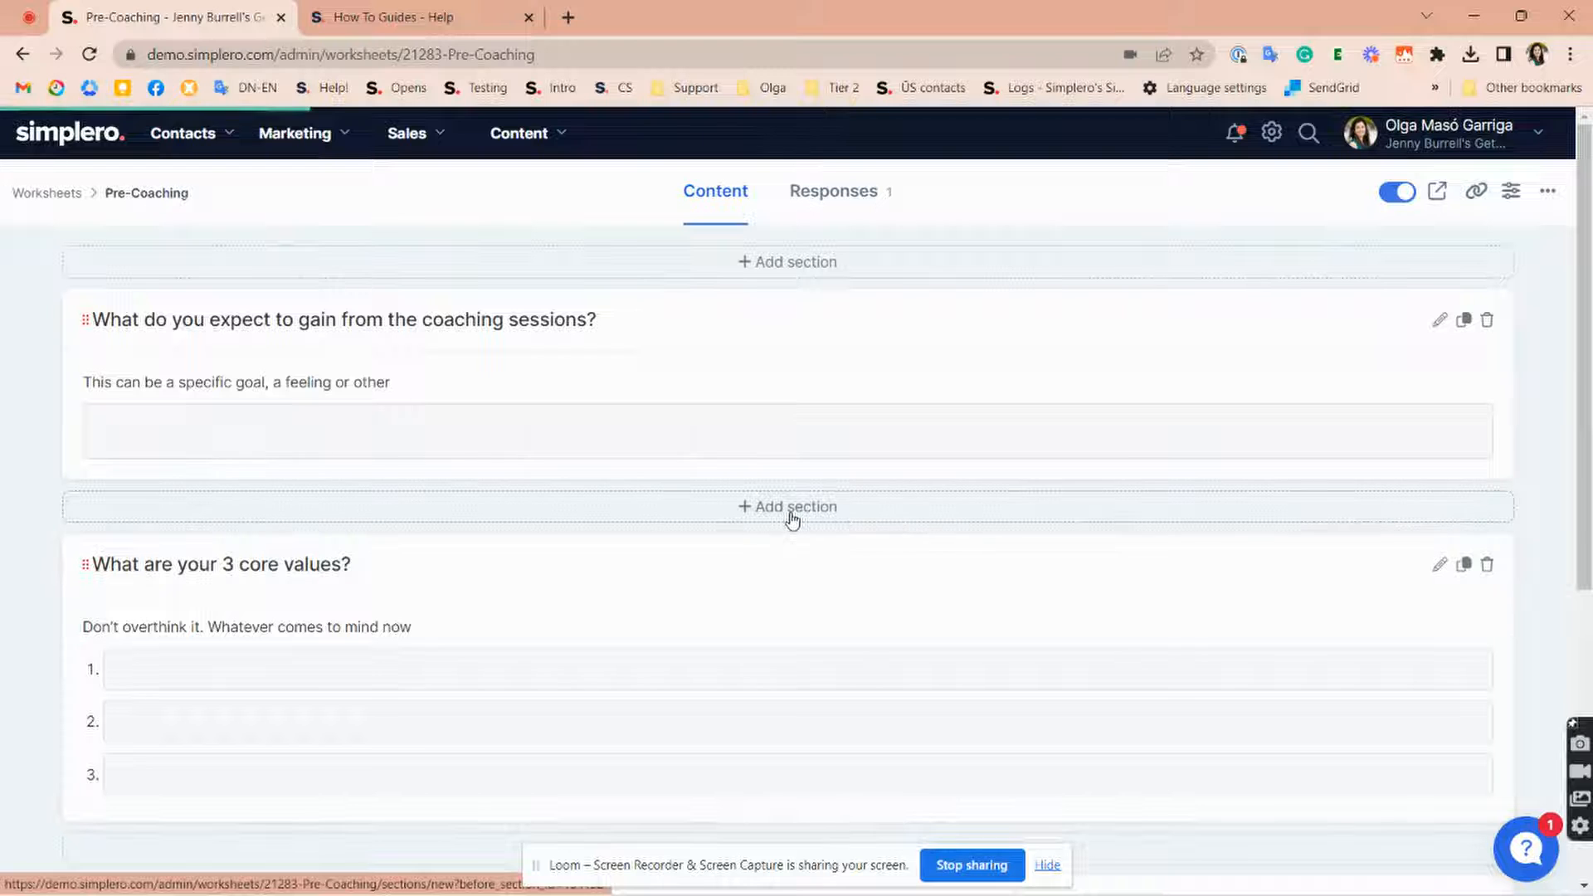
pyautogui.scroll(-1, 232, 474)
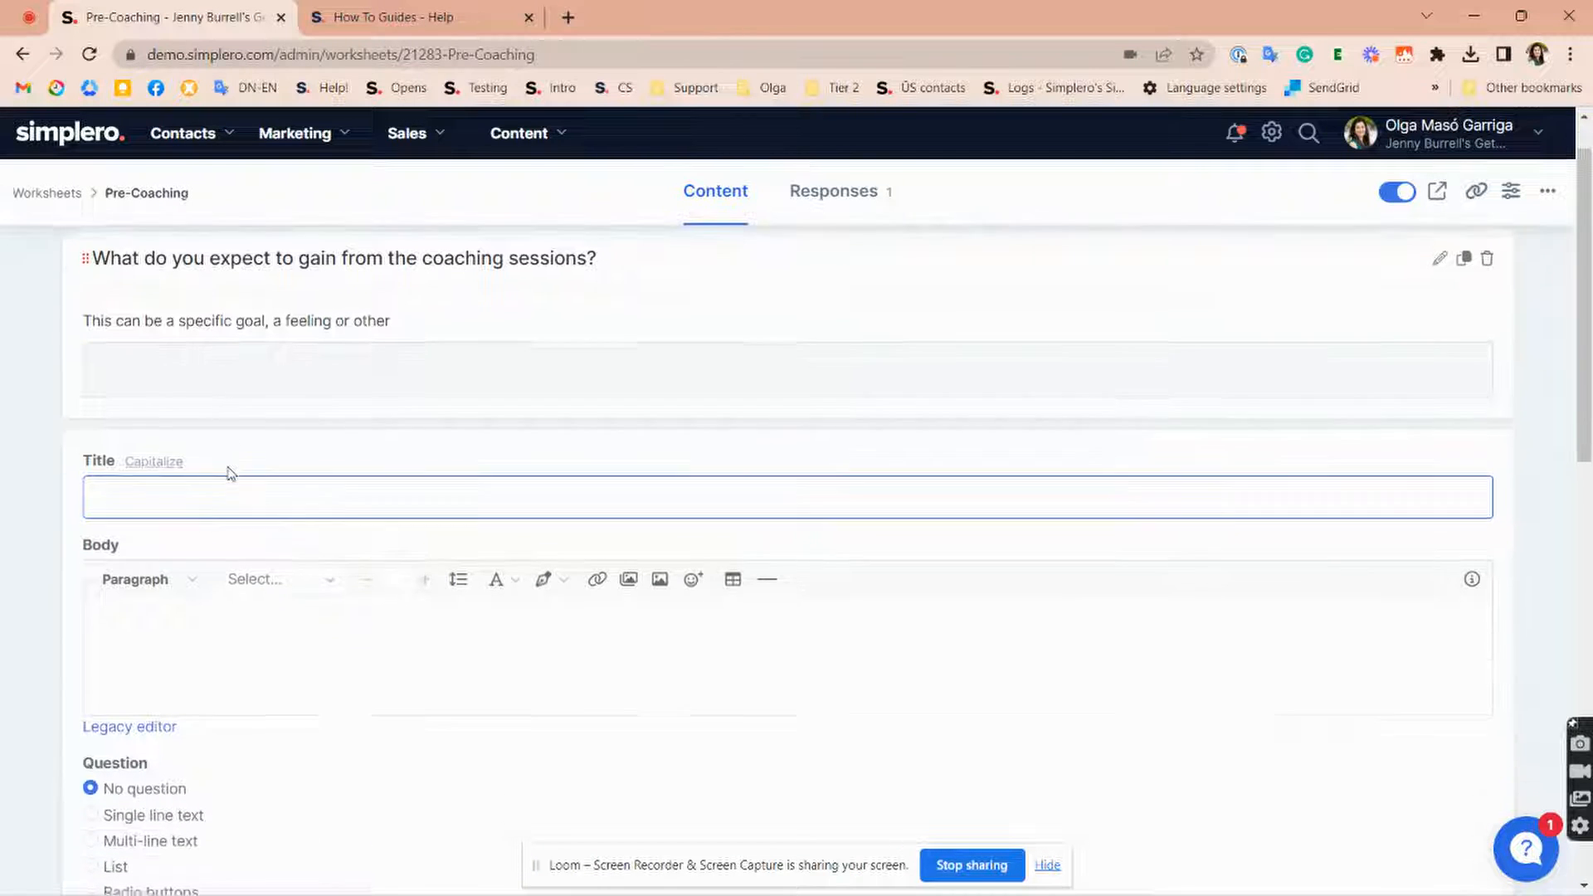
pyautogui.click(105, 500)
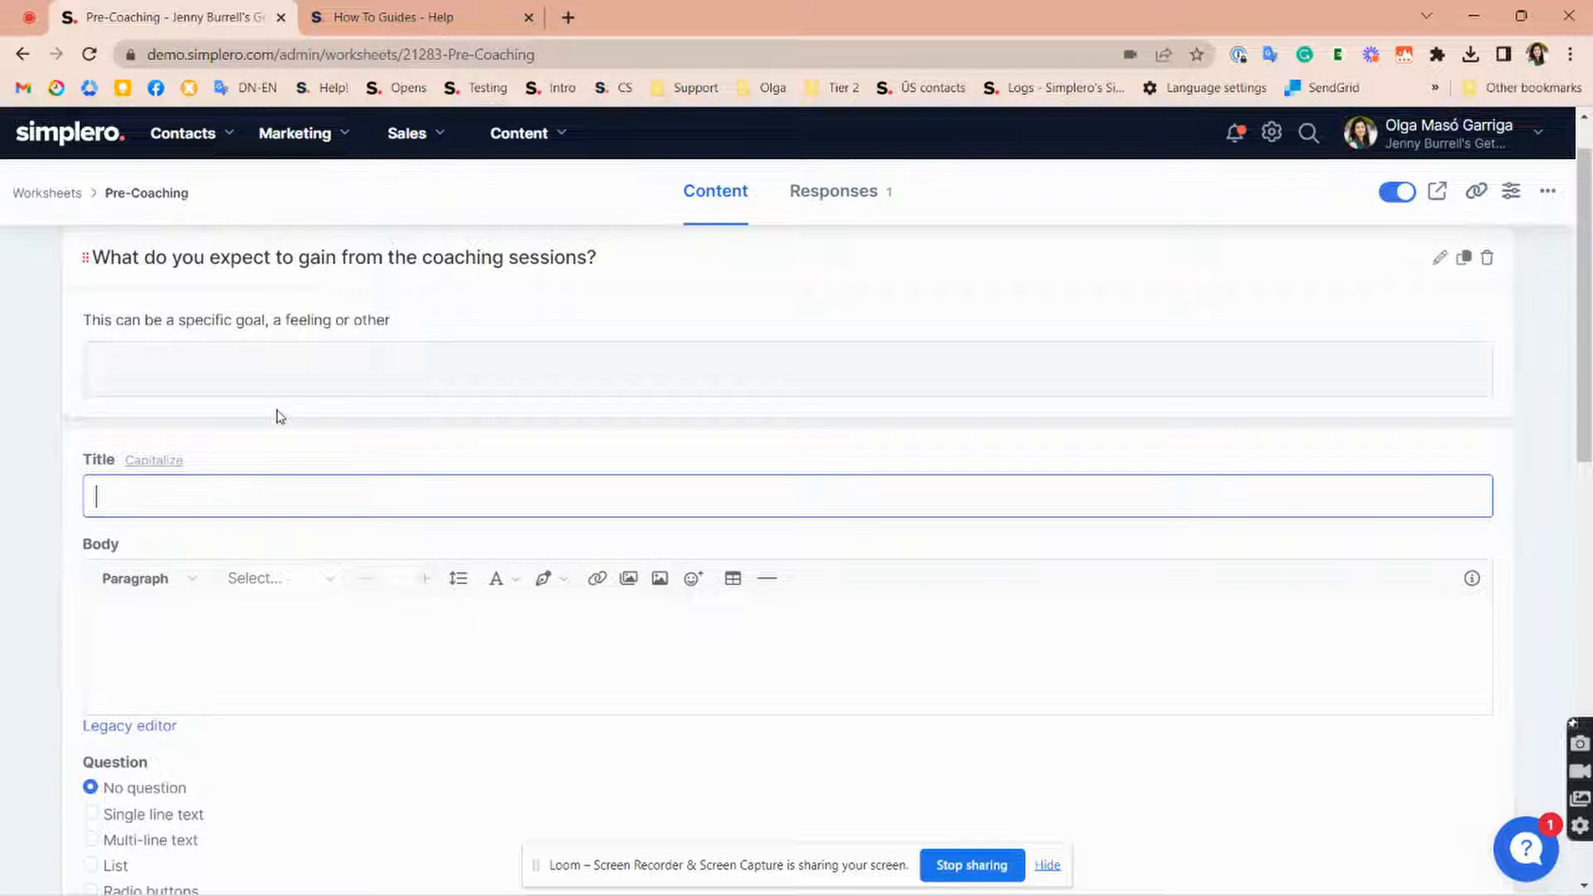
pyautogui.write('What do you ')
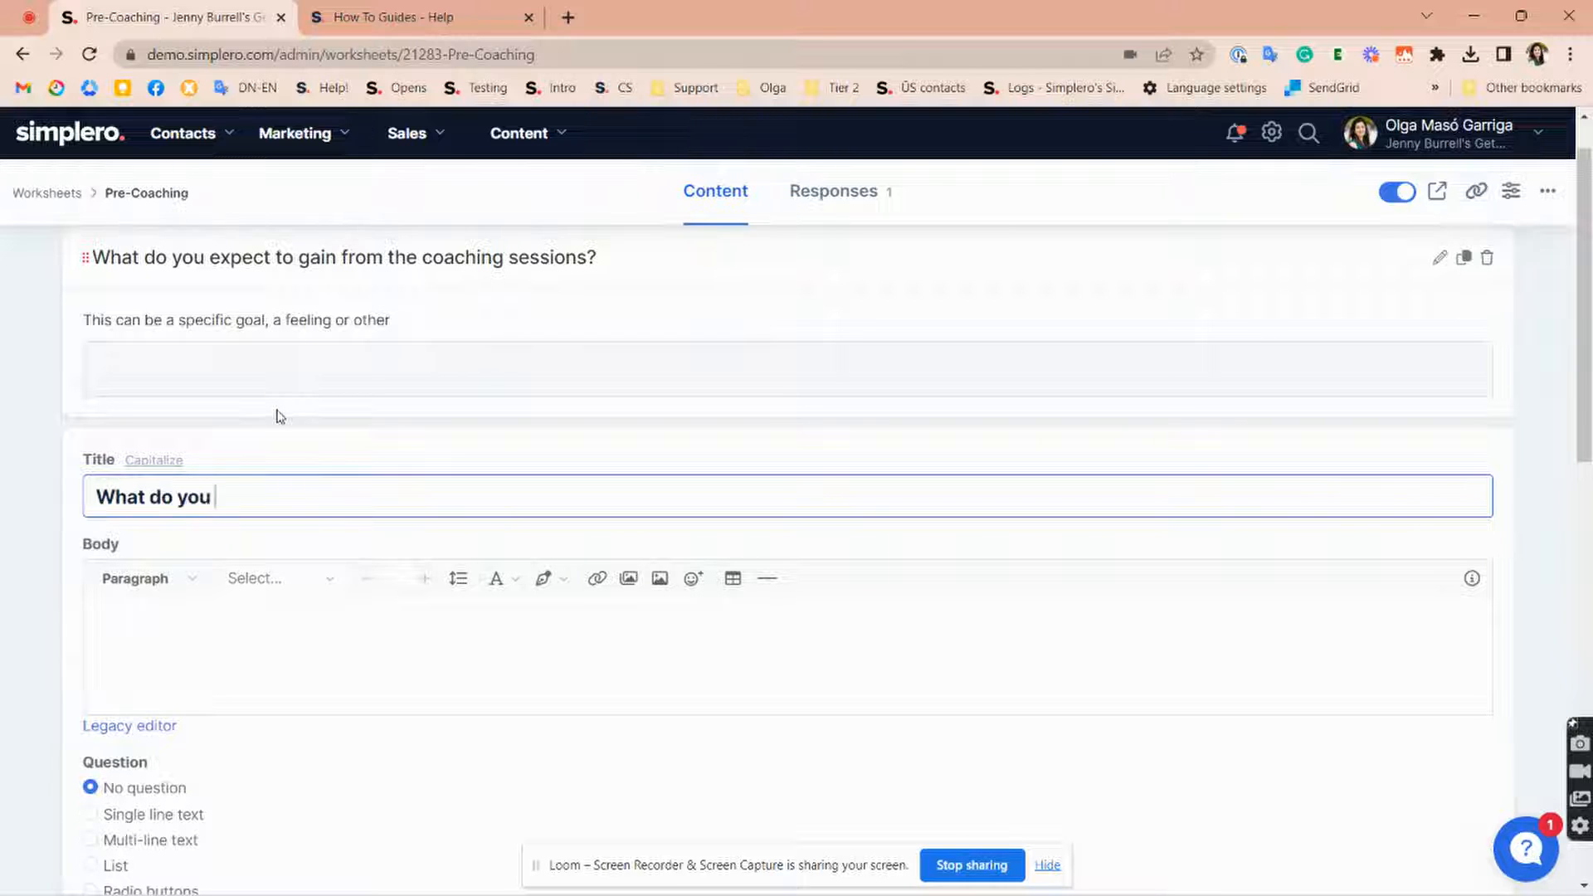
pyautogui.write('want from our next')
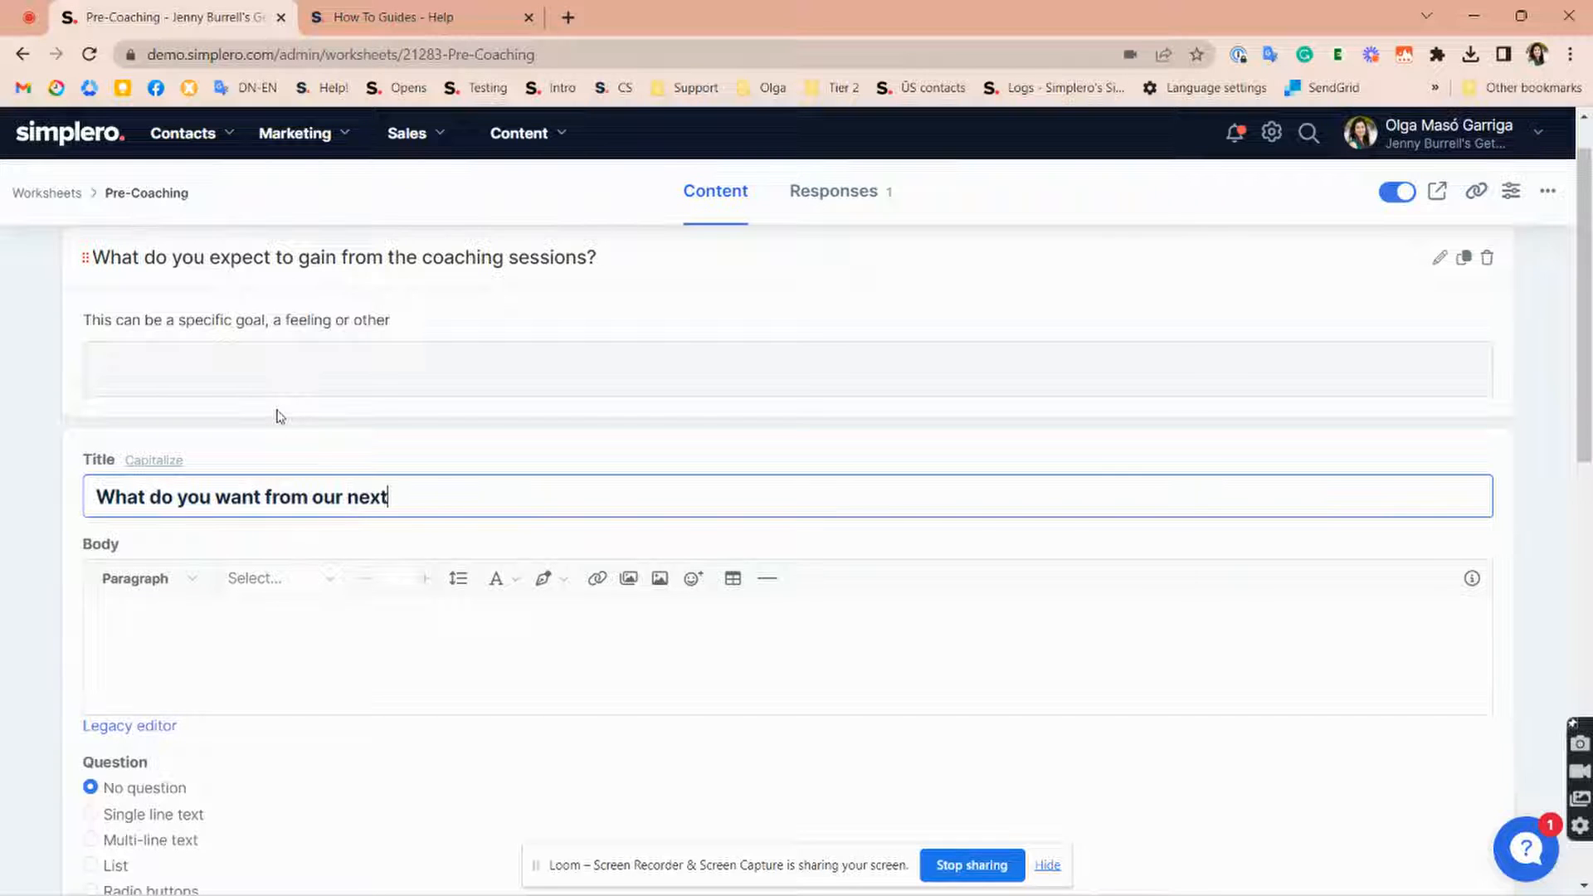
pyautogui.write(' session?')
pyautogui.click(240, 673)
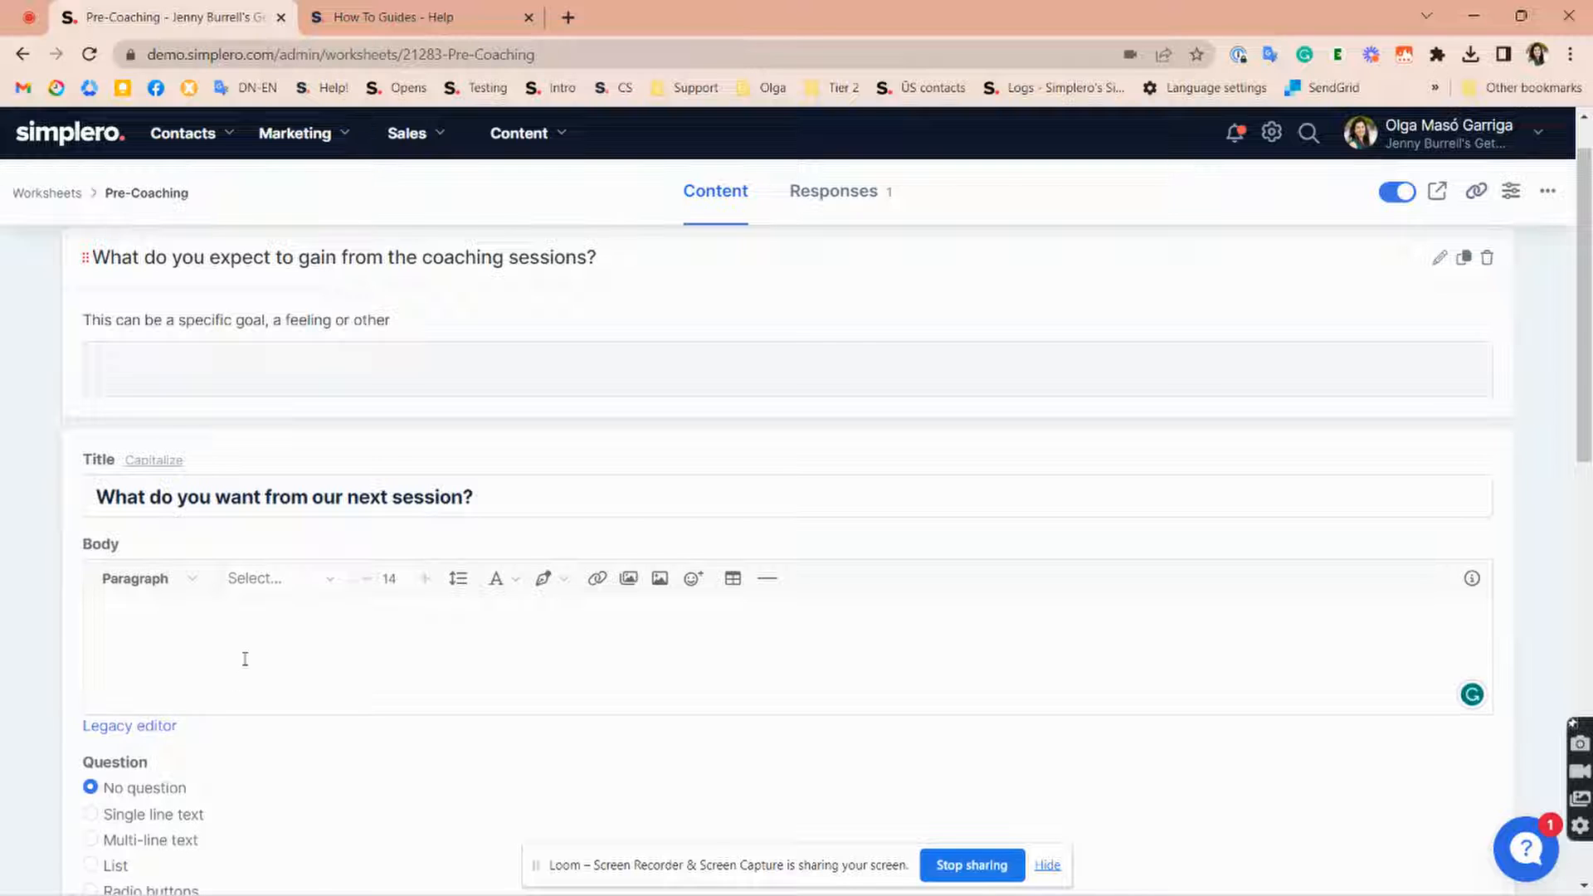
# Examine the question types offered for the new section, trying out Check boxes and File upload.
pyautogui.scroll(-2, 154, 604)
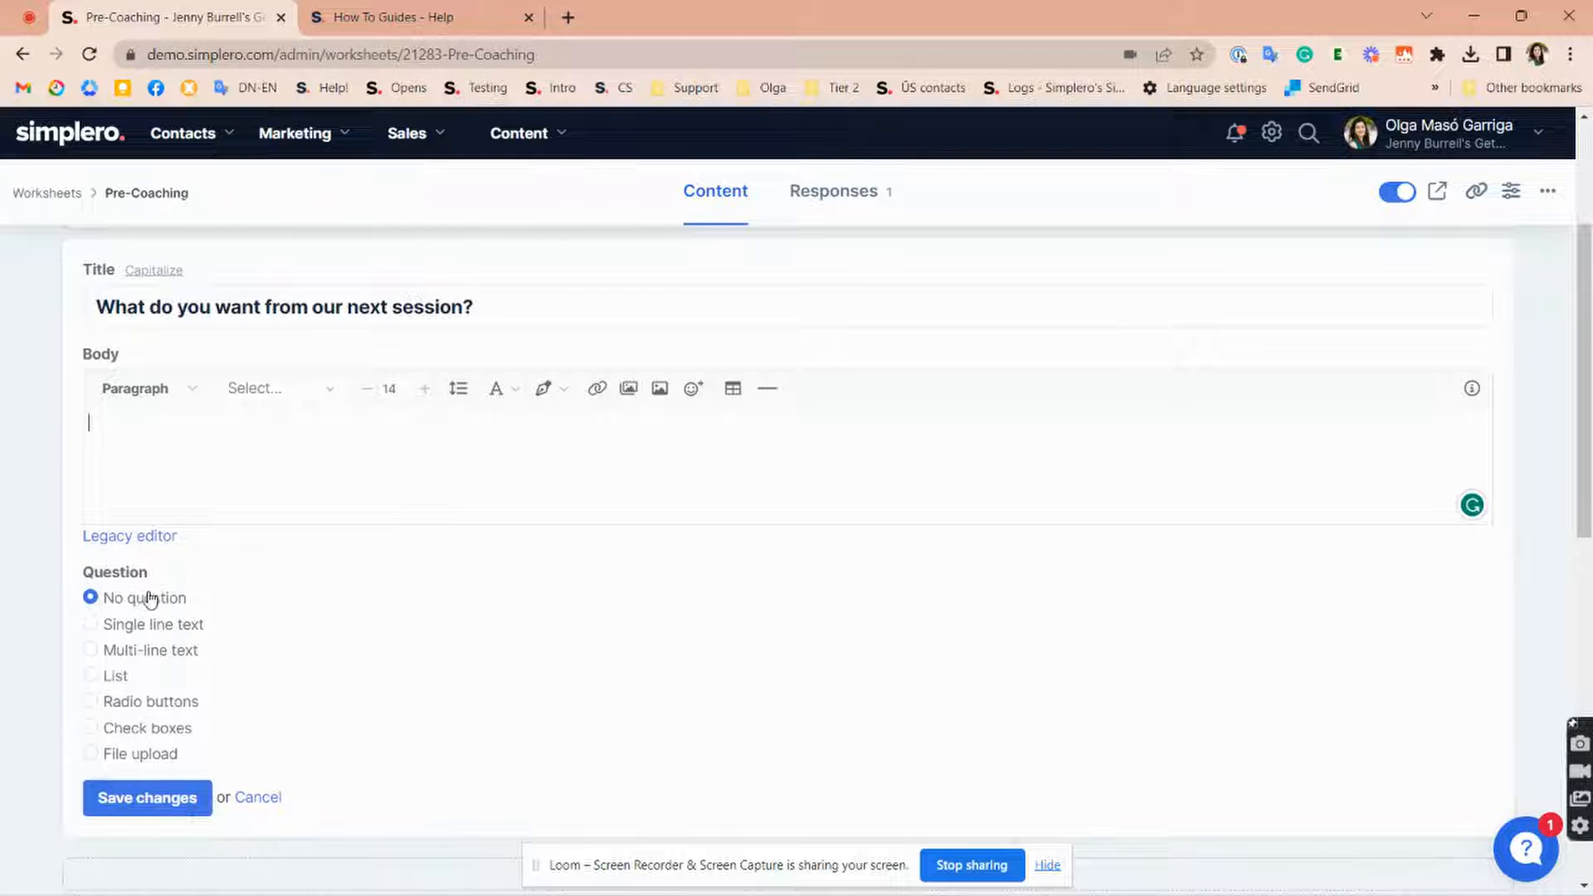
pyautogui.scroll(3, 384, 420)
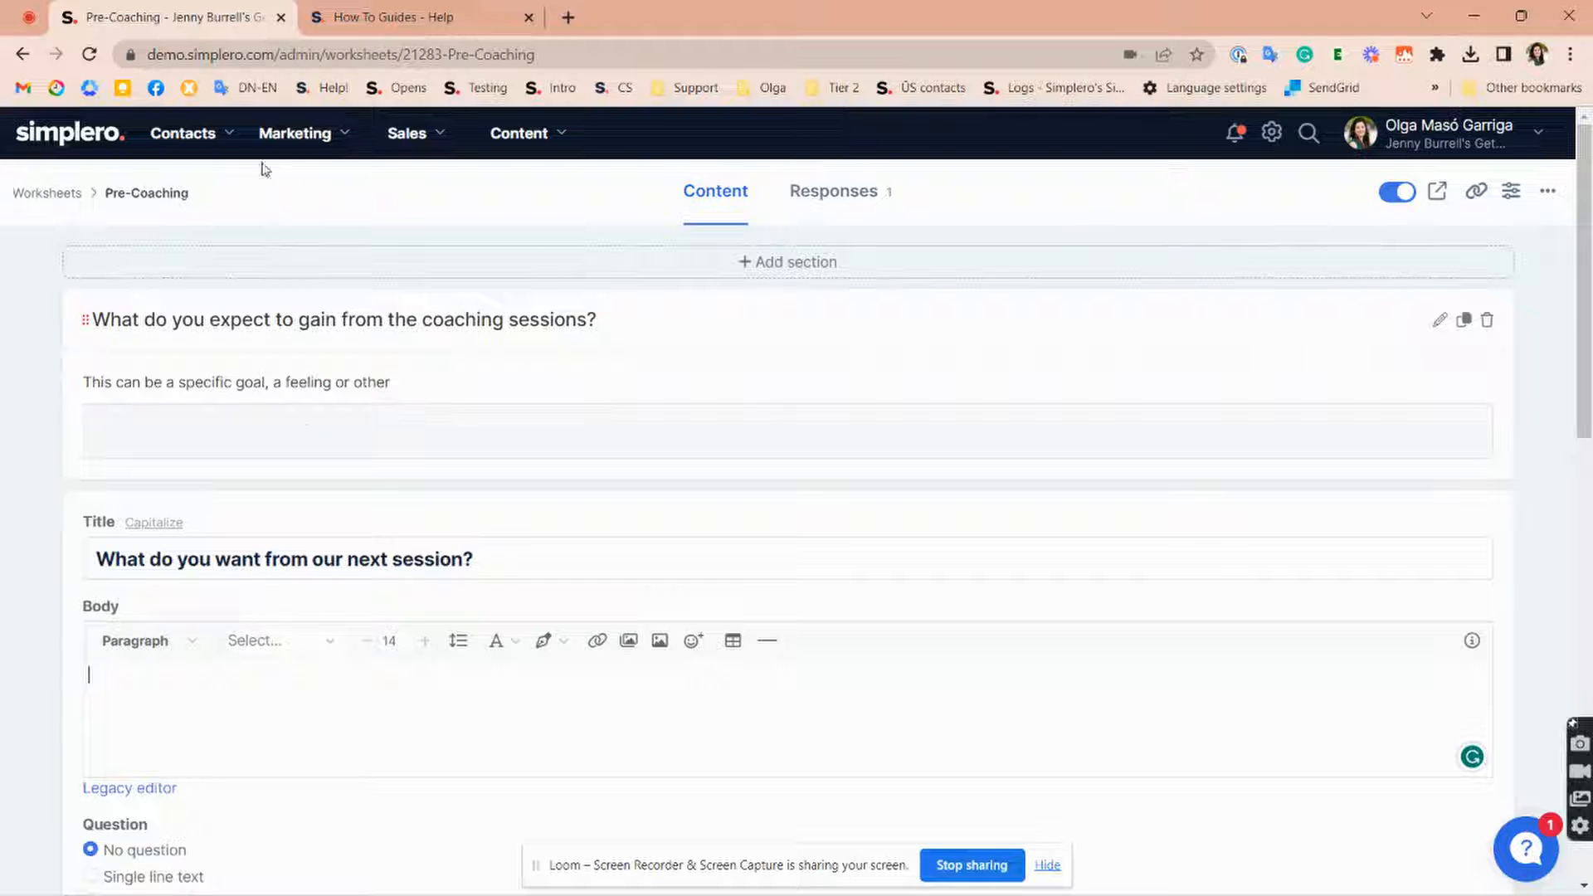
pyautogui.scroll(-3, 319, 455)
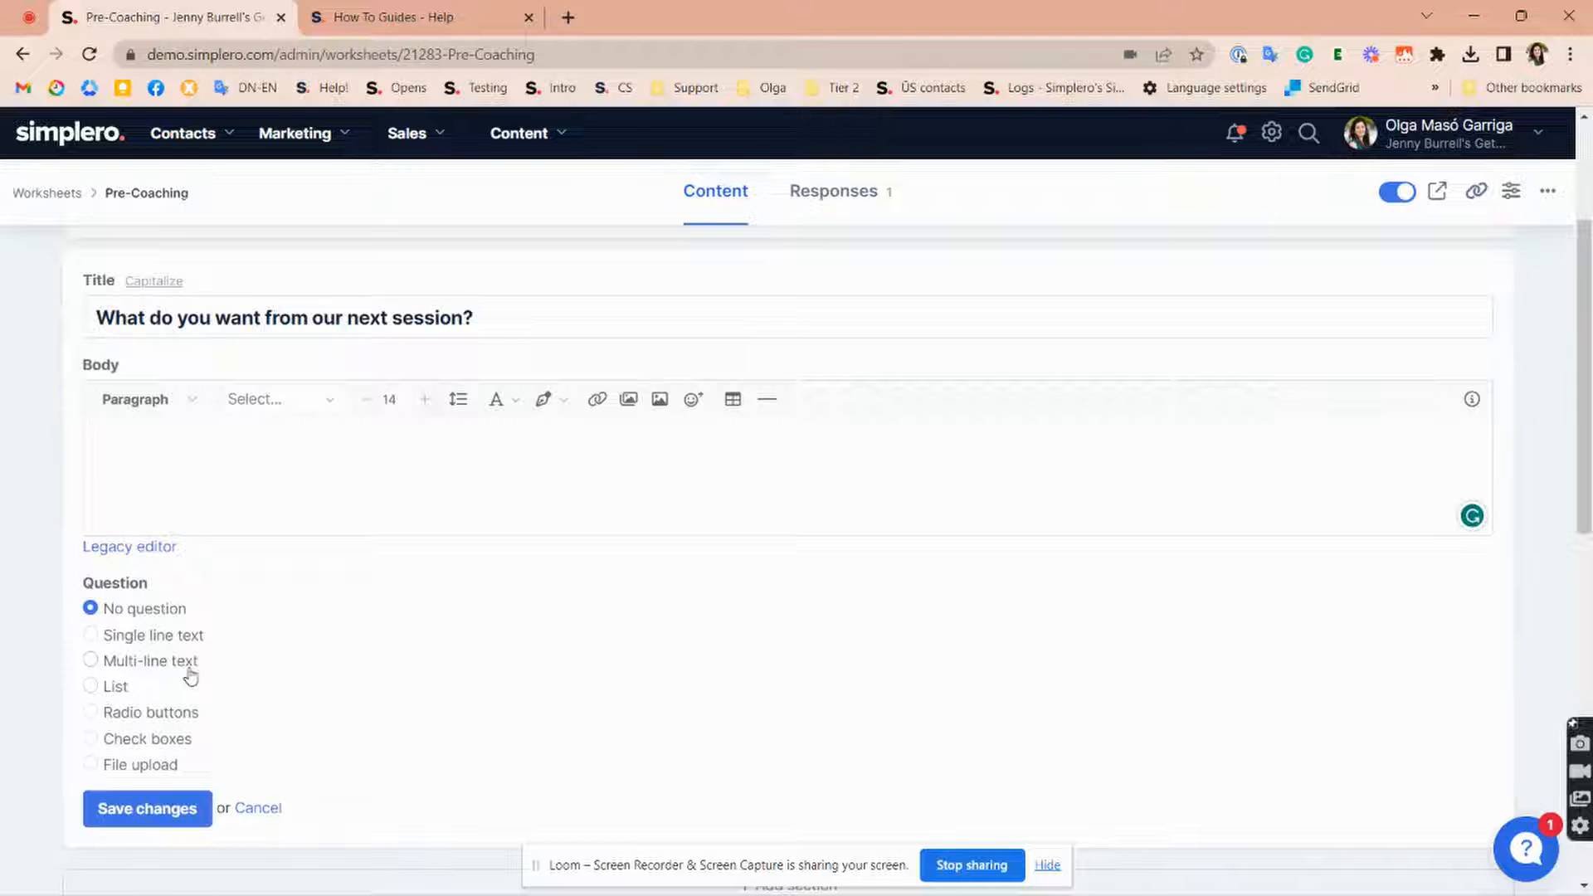
pyautogui.scroll(-6, 188, 669)
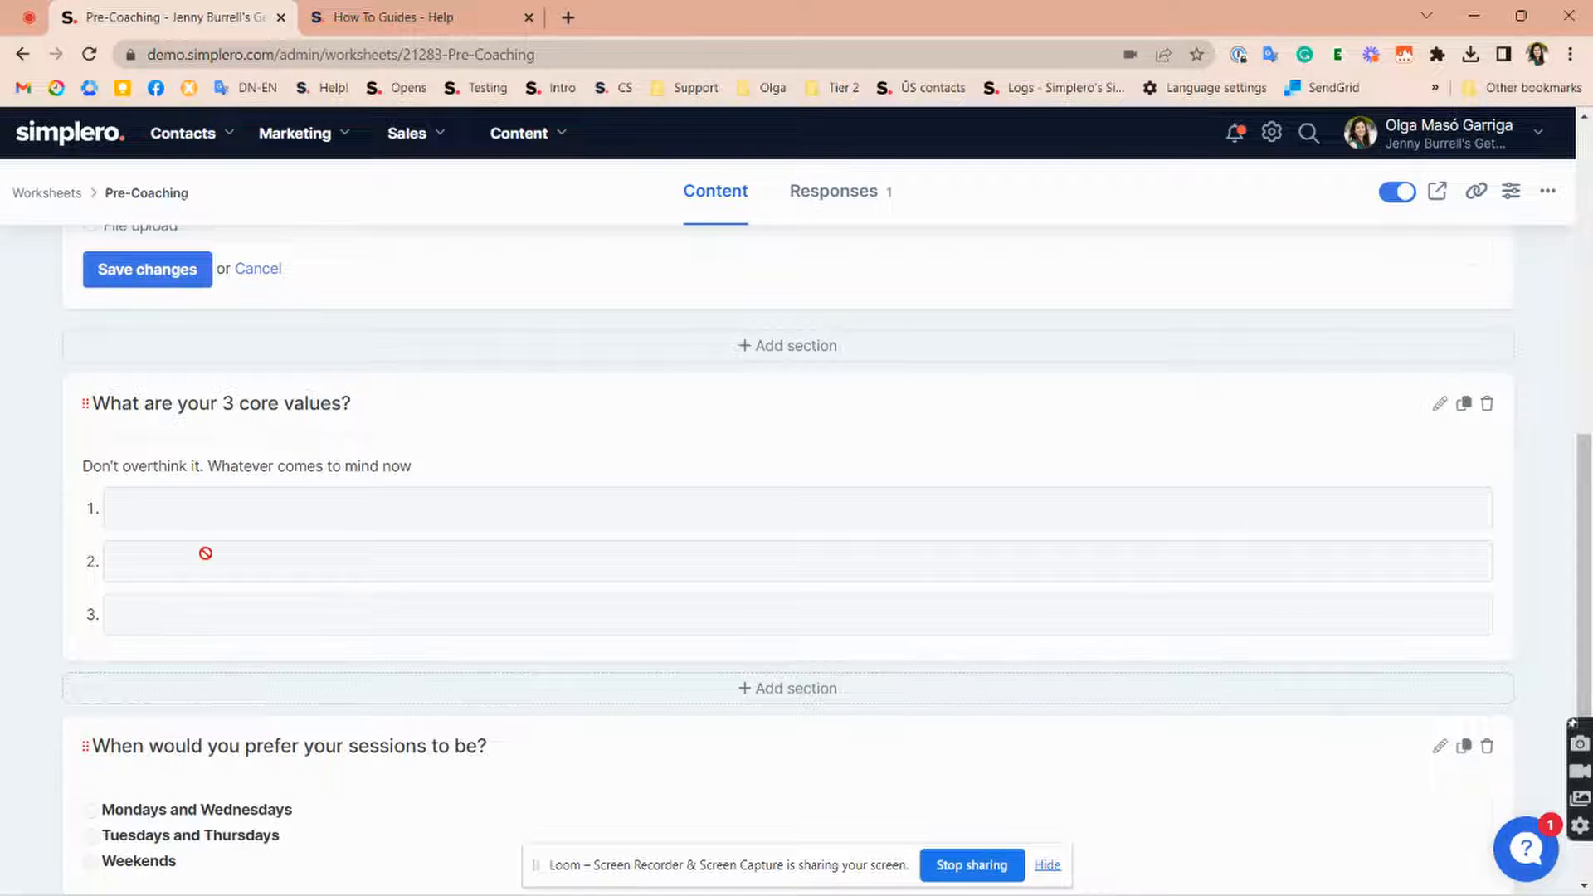
pyautogui.scroll(5, 206, 552)
pyautogui.scroll(-3, 208, 554)
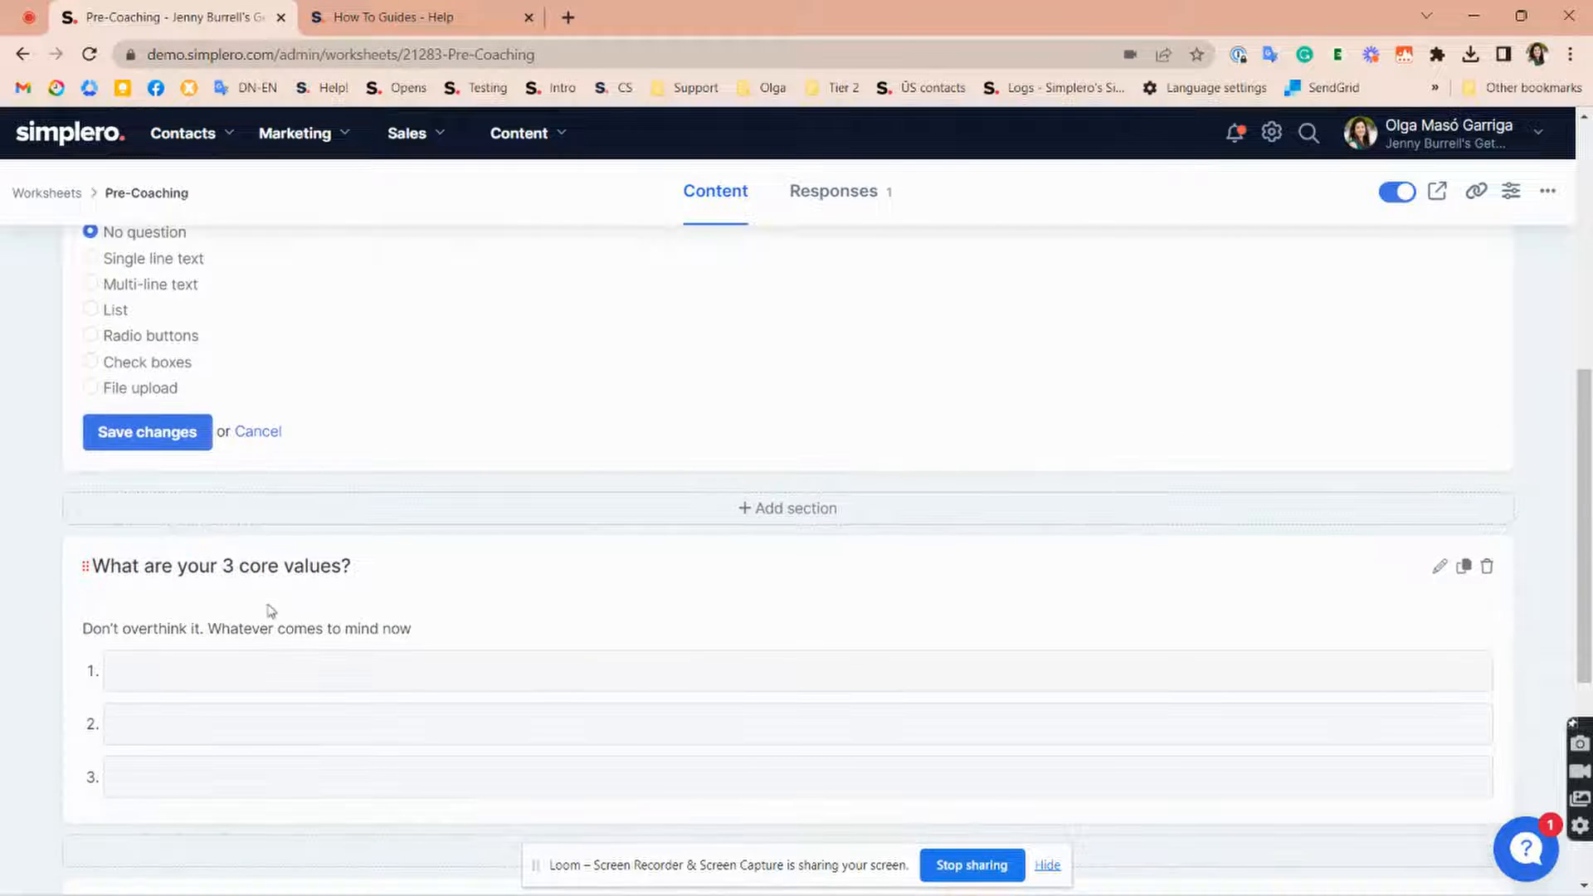
pyautogui.scroll(2, 196, 750)
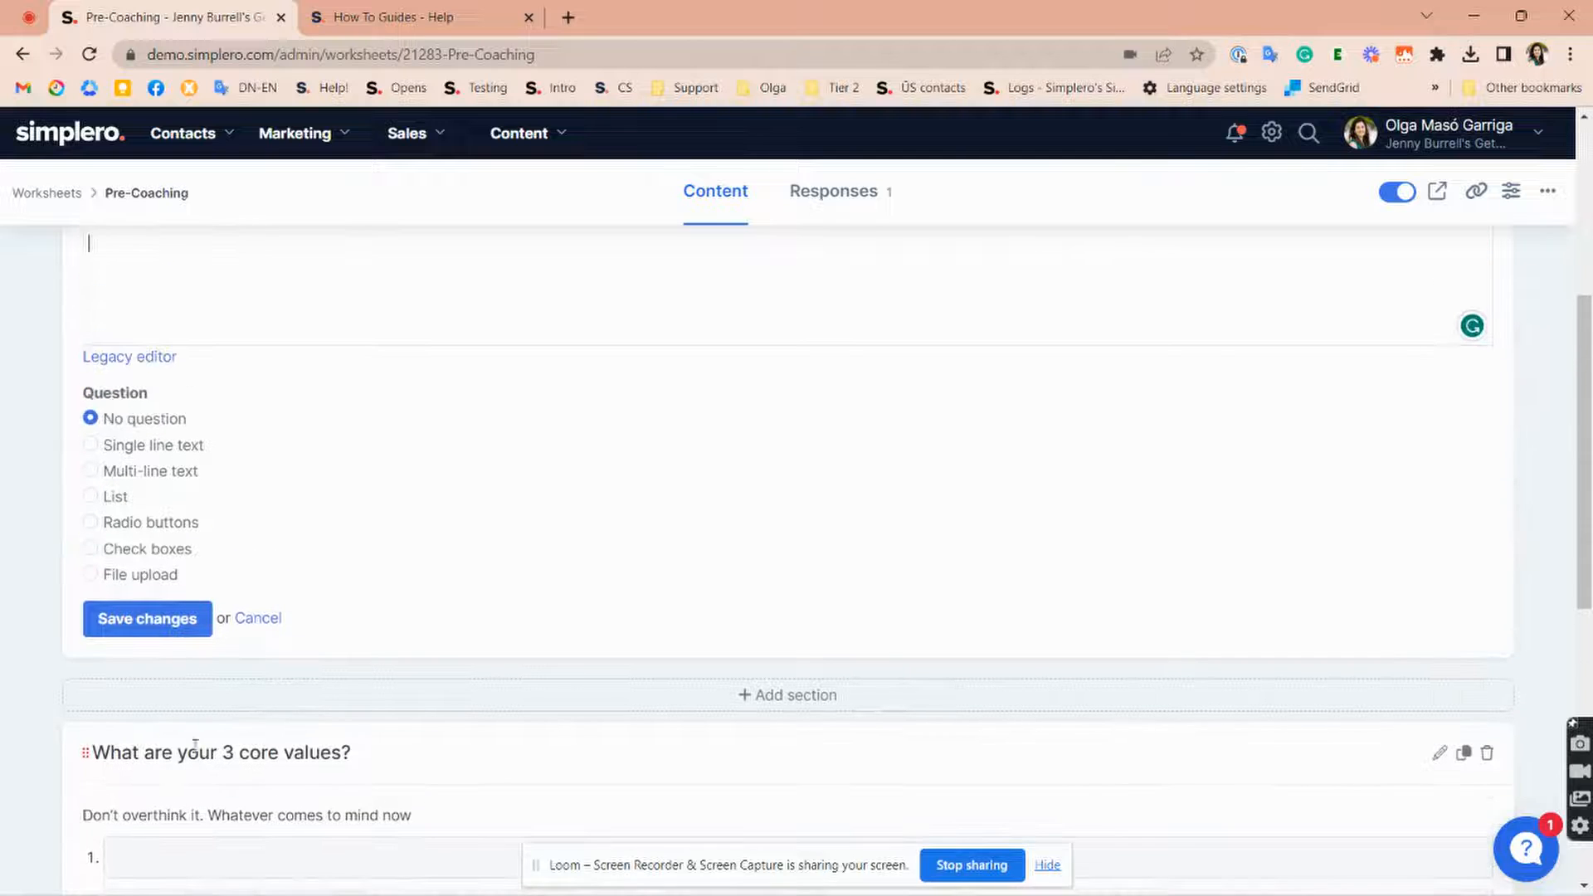
pyautogui.click(153, 551)
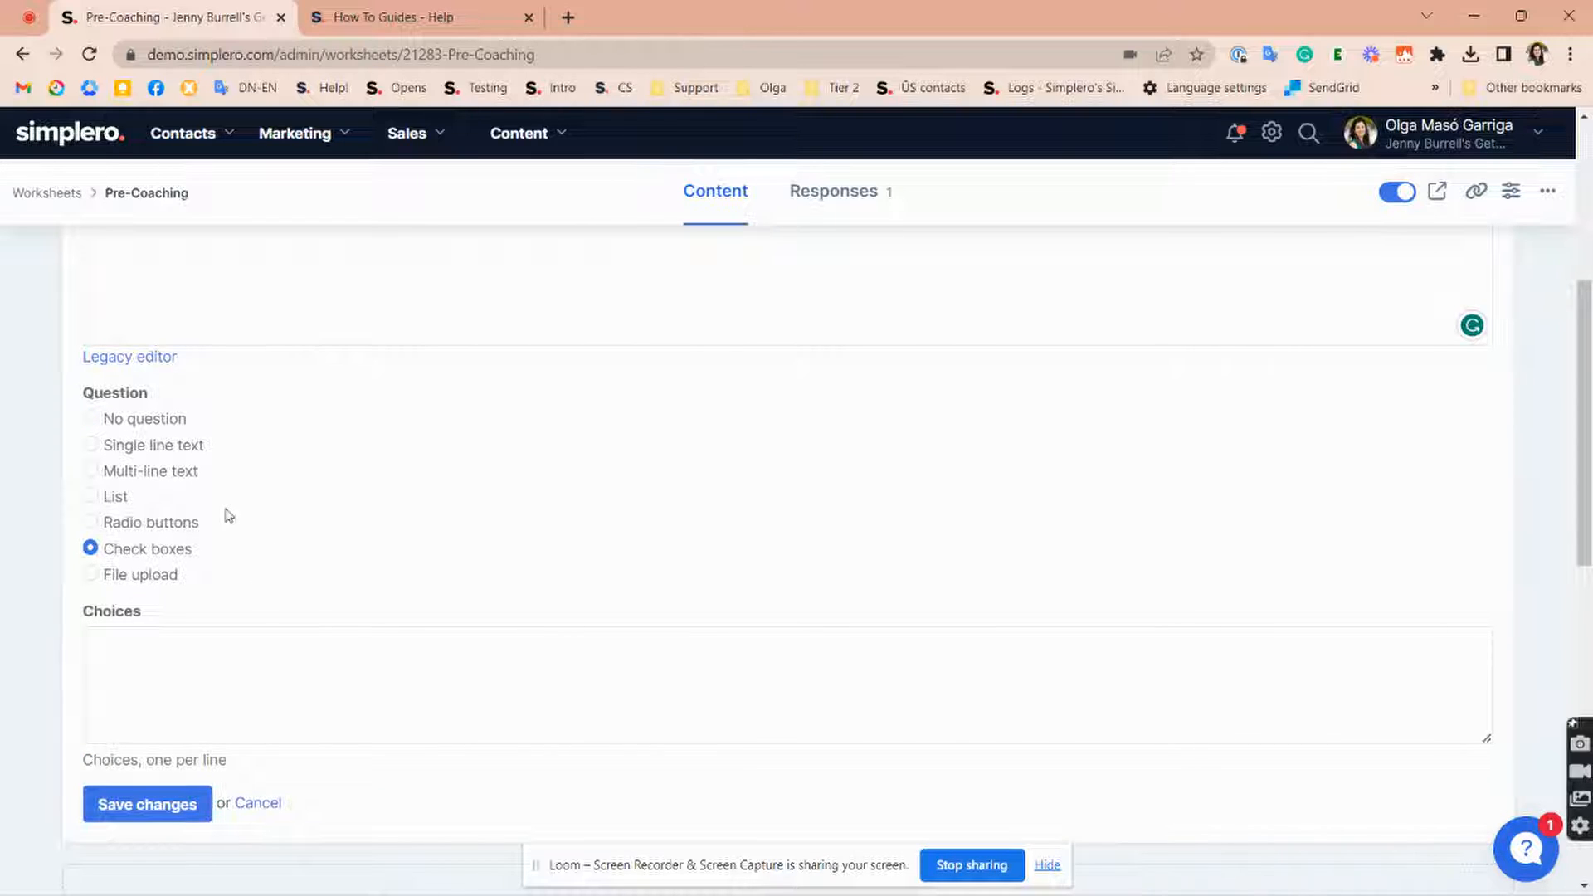
pyautogui.click(130, 575)
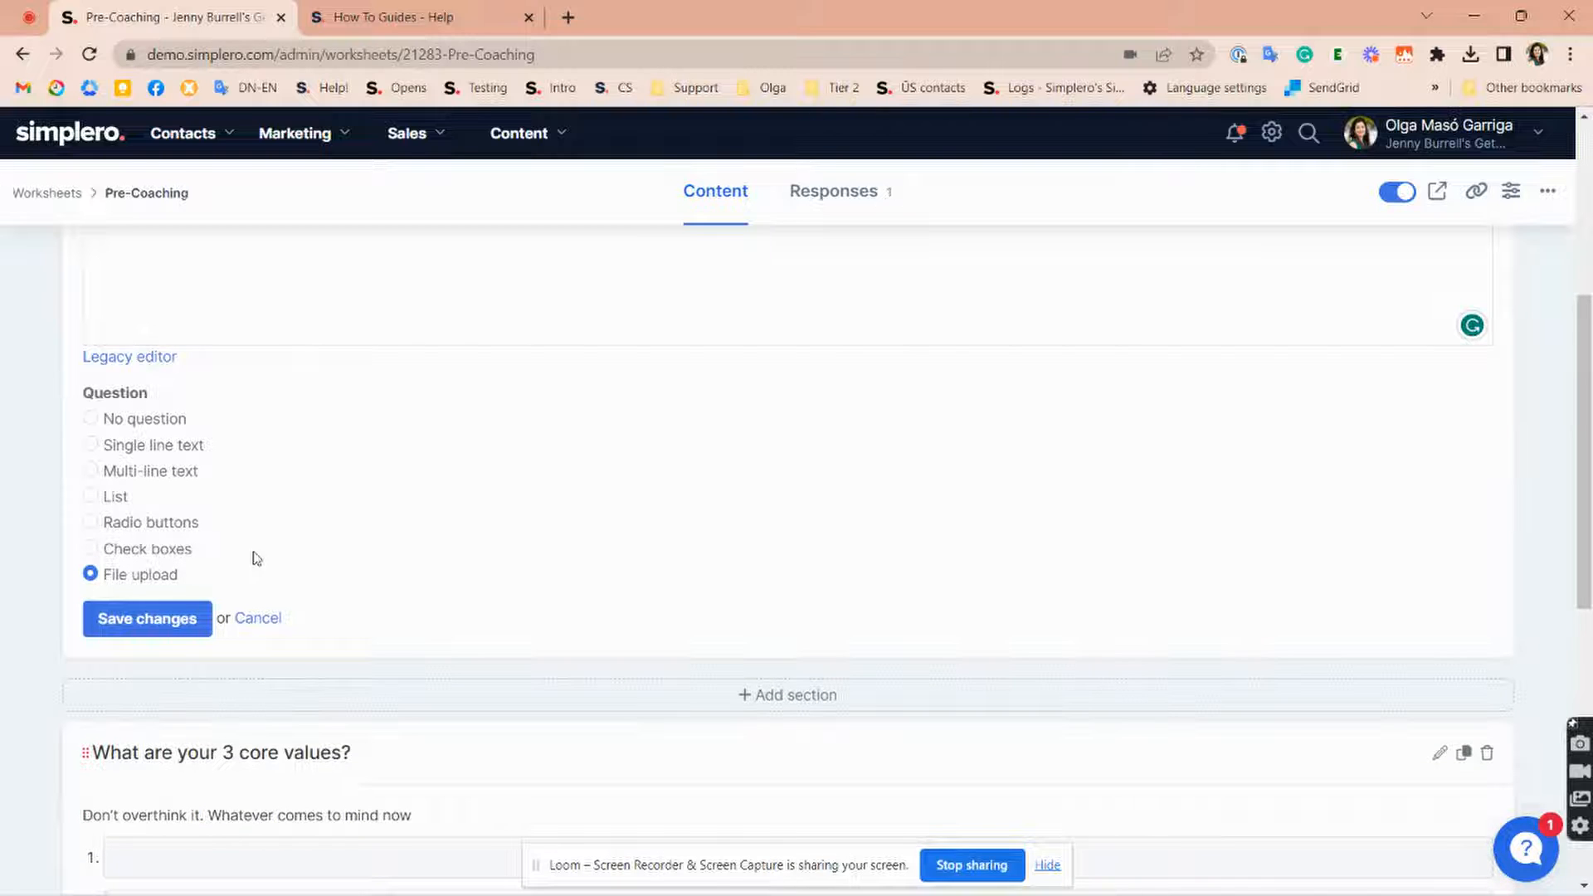
# Set the new section's question type to Multi-line text and save the section.
pyautogui.scroll(3, 257, 558)
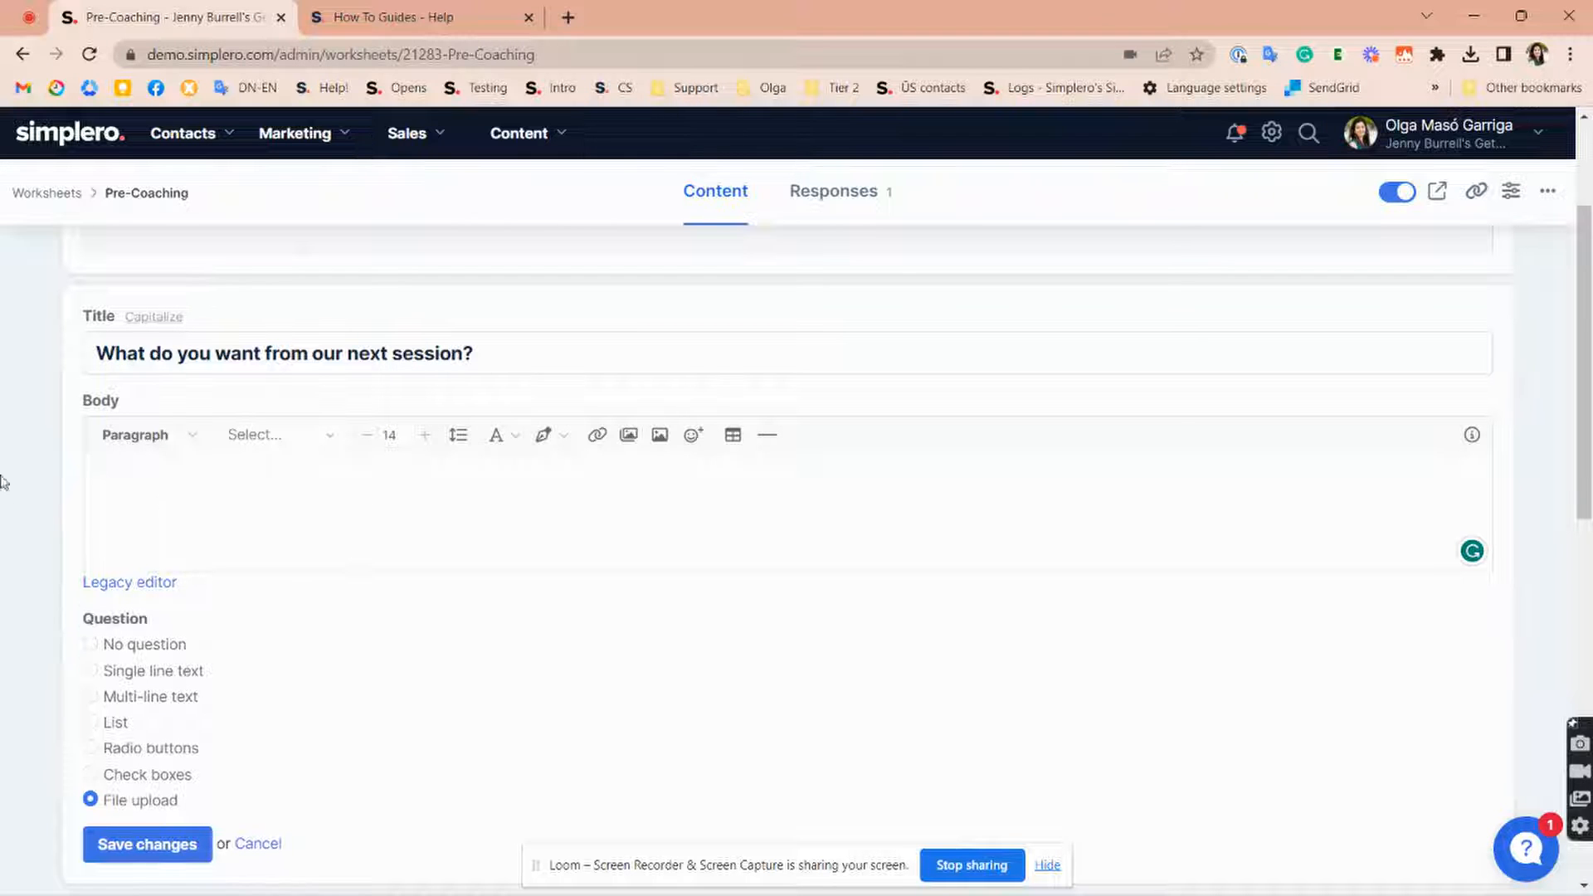
pyautogui.scroll(-4, 477, 673)
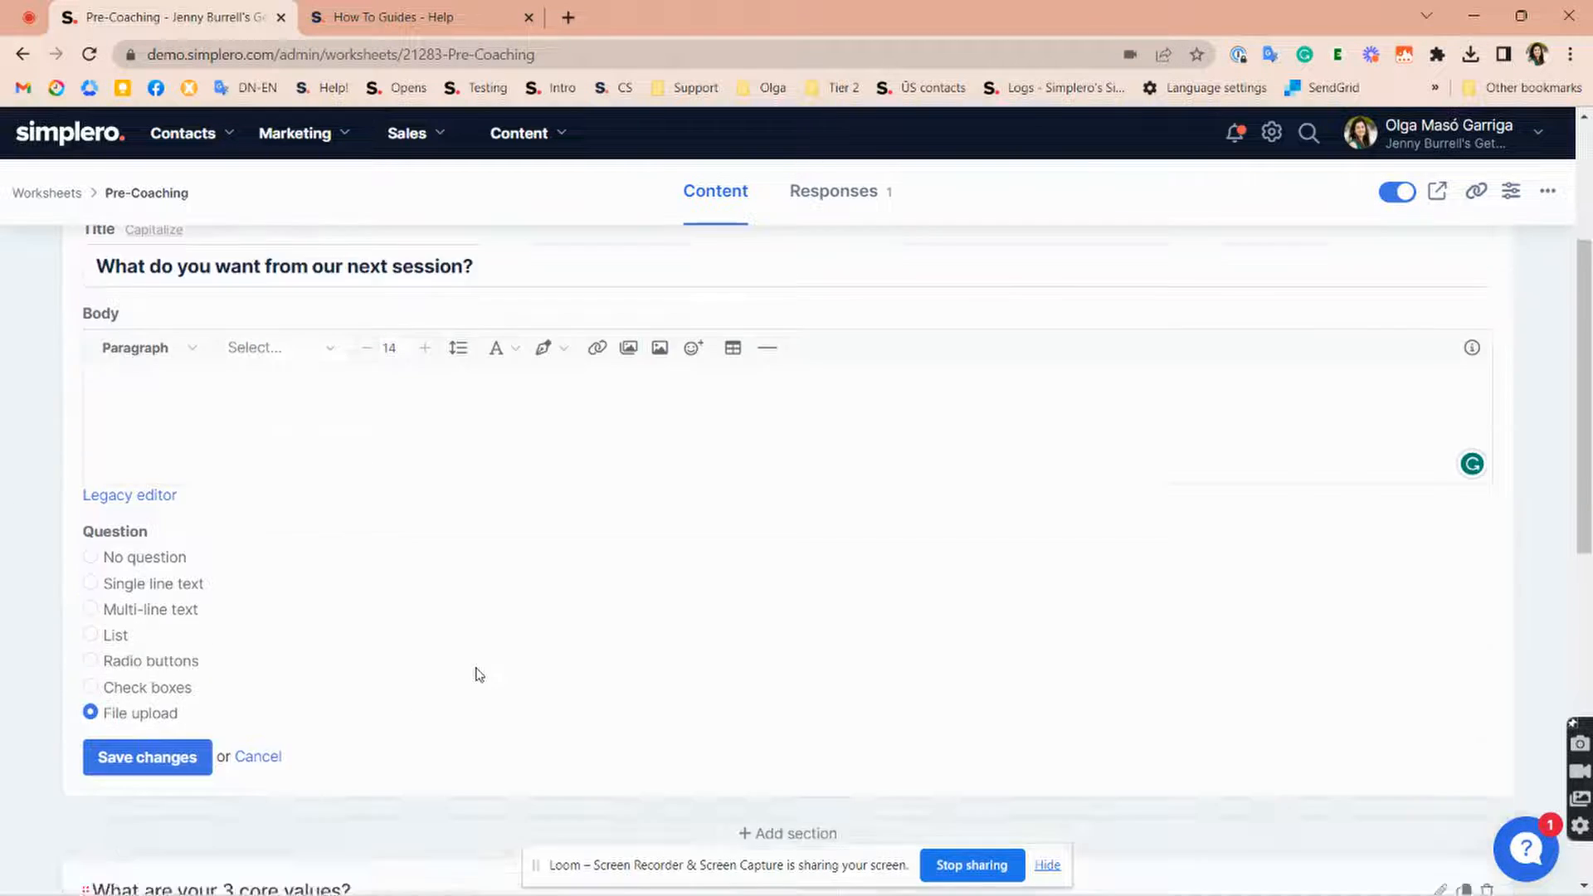
pyautogui.scroll(2, 307, 422)
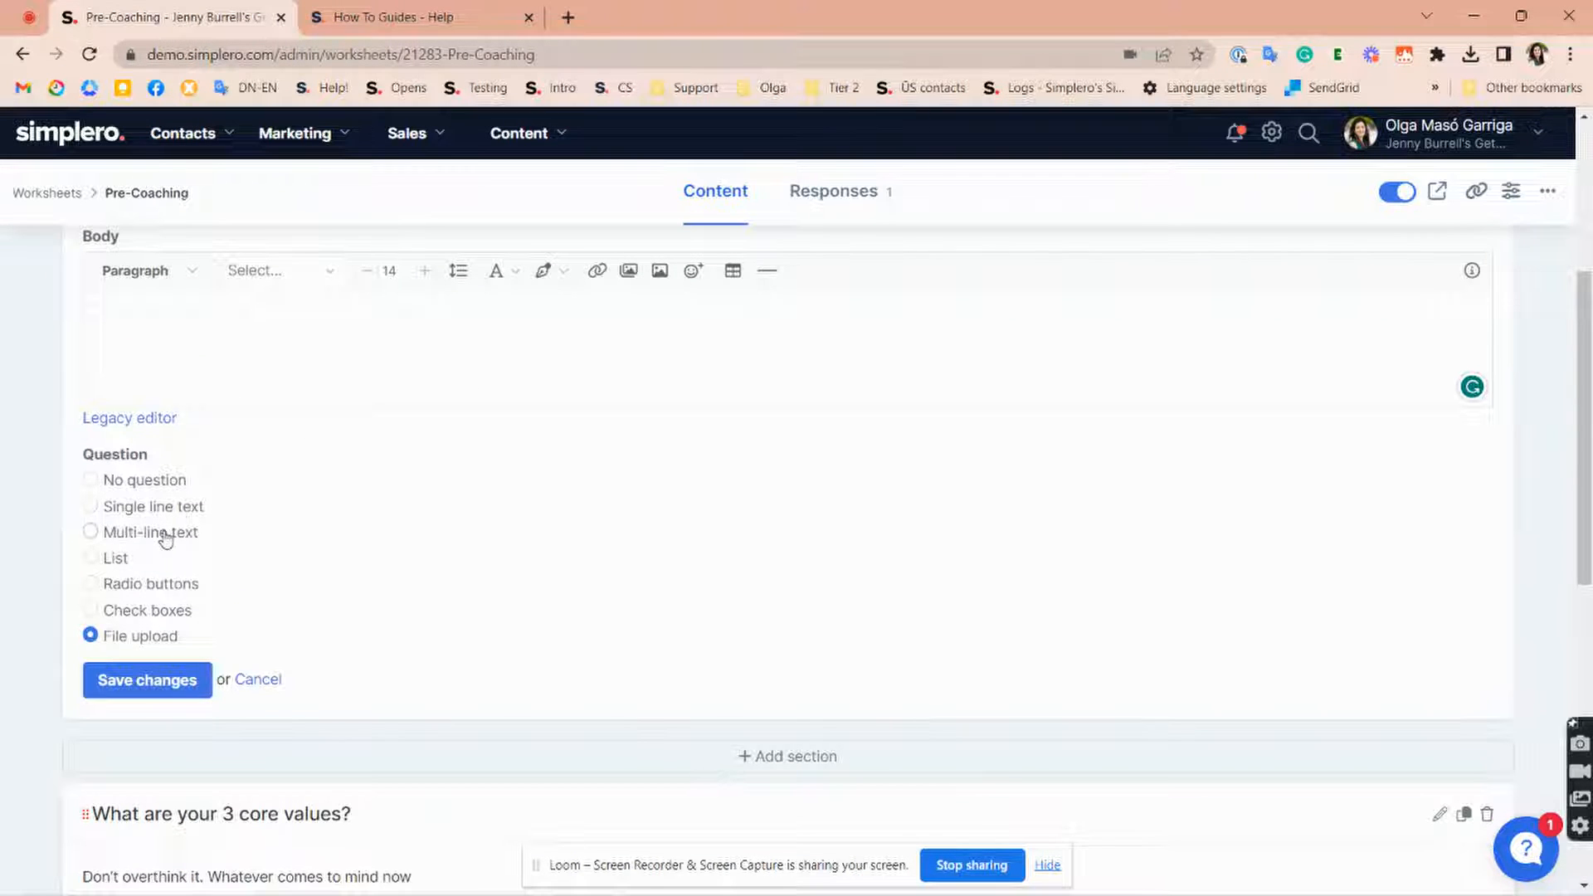
pyautogui.click(166, 535)
pyautogui.click(170, 679)
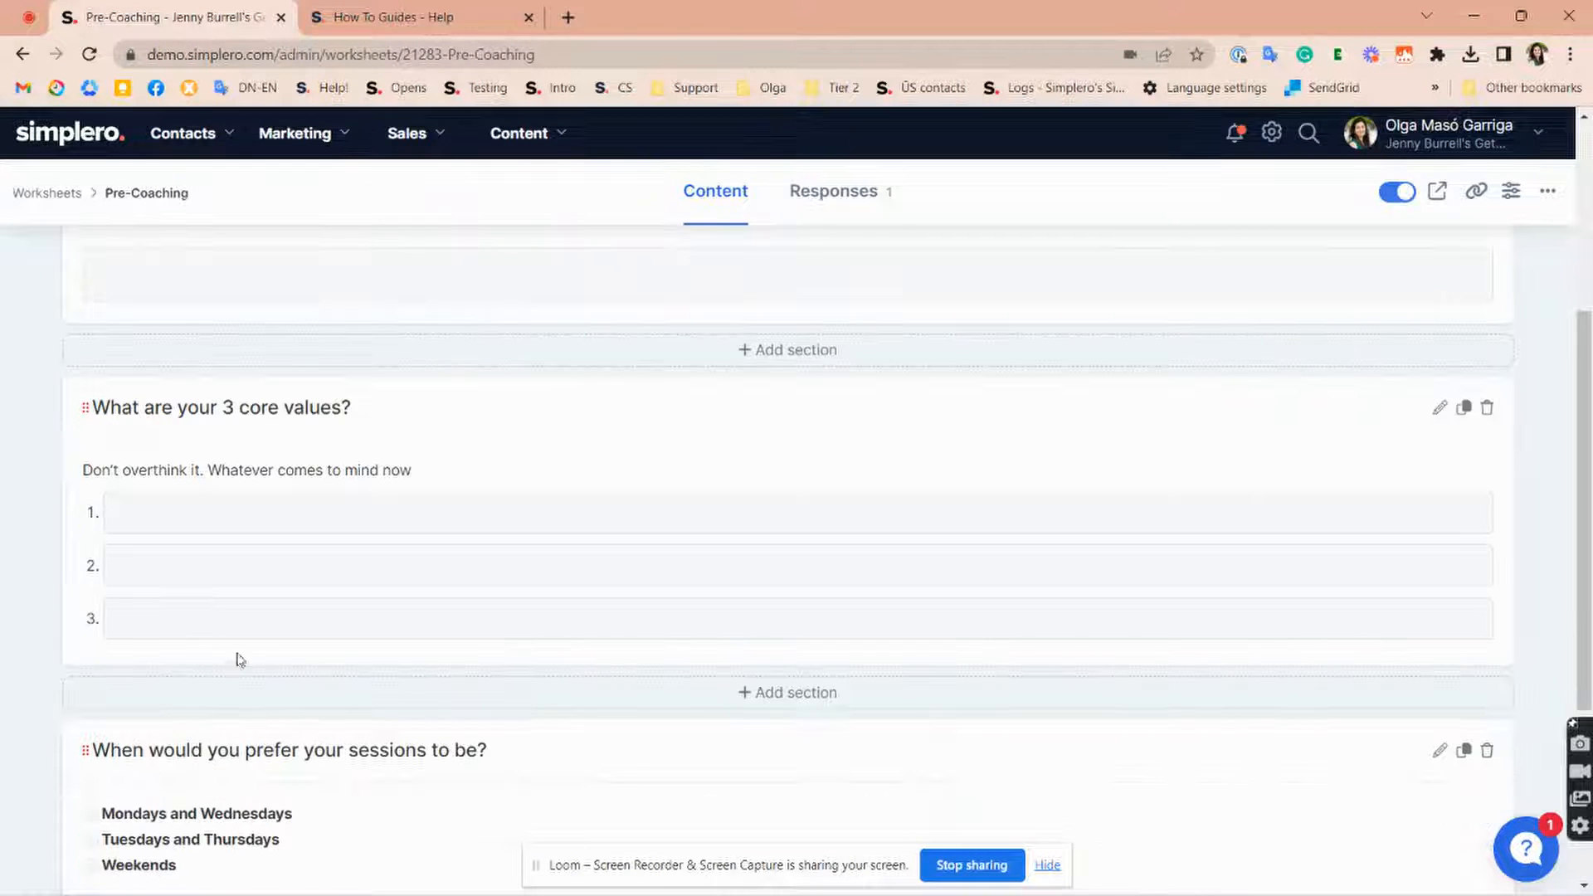
# Review the updated section order and open the worksheet as participants see it.
pyautogui.scroll(4, 520, 544)
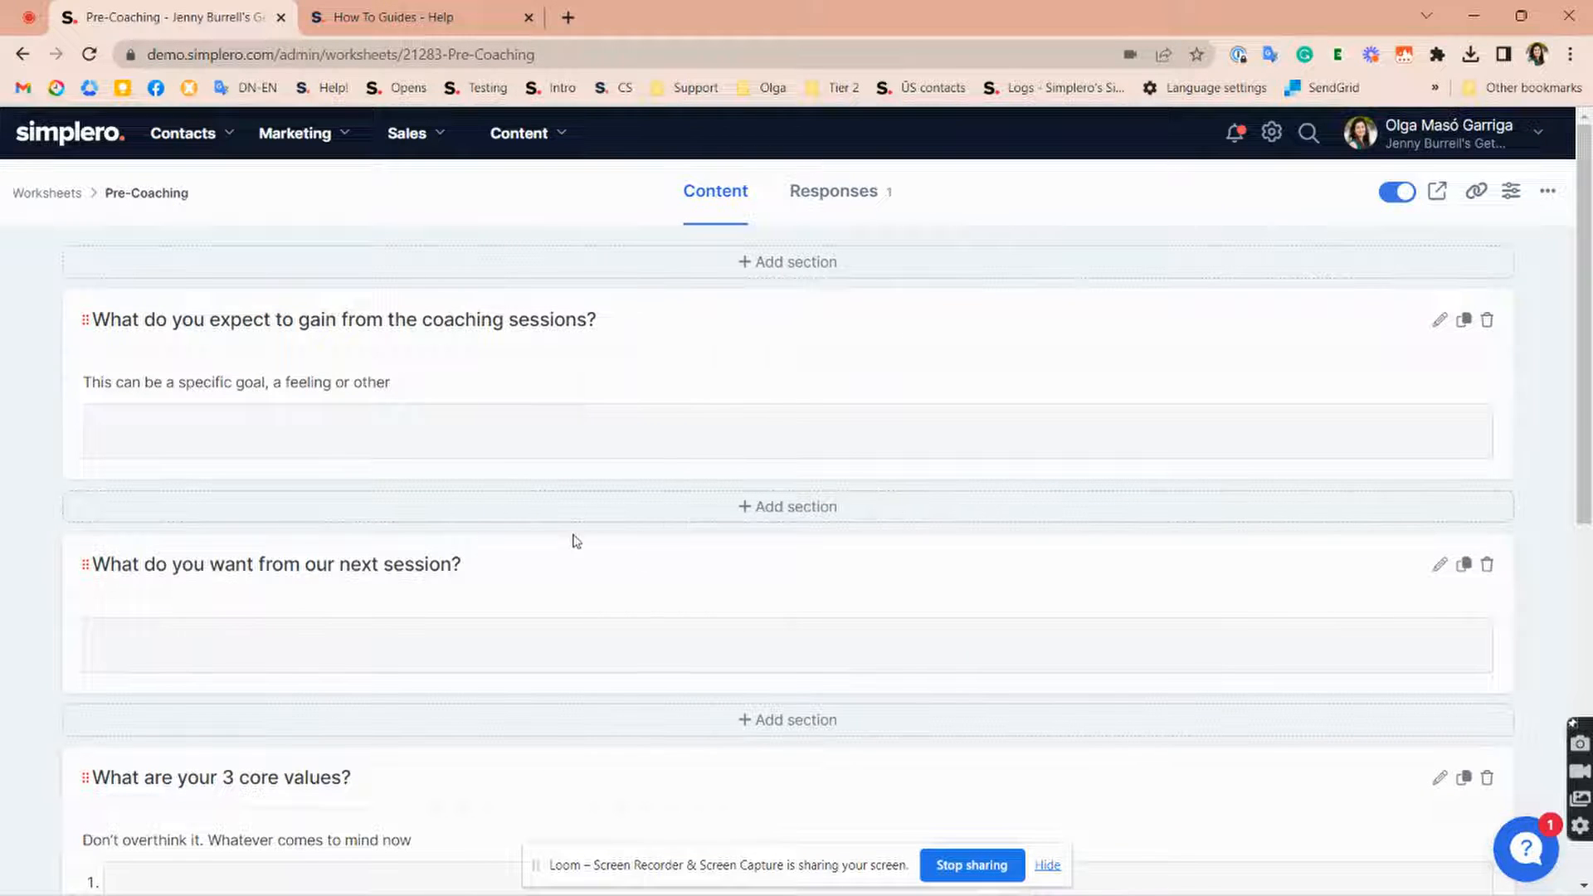
pyautogui.scroll(-4, 594, 503)
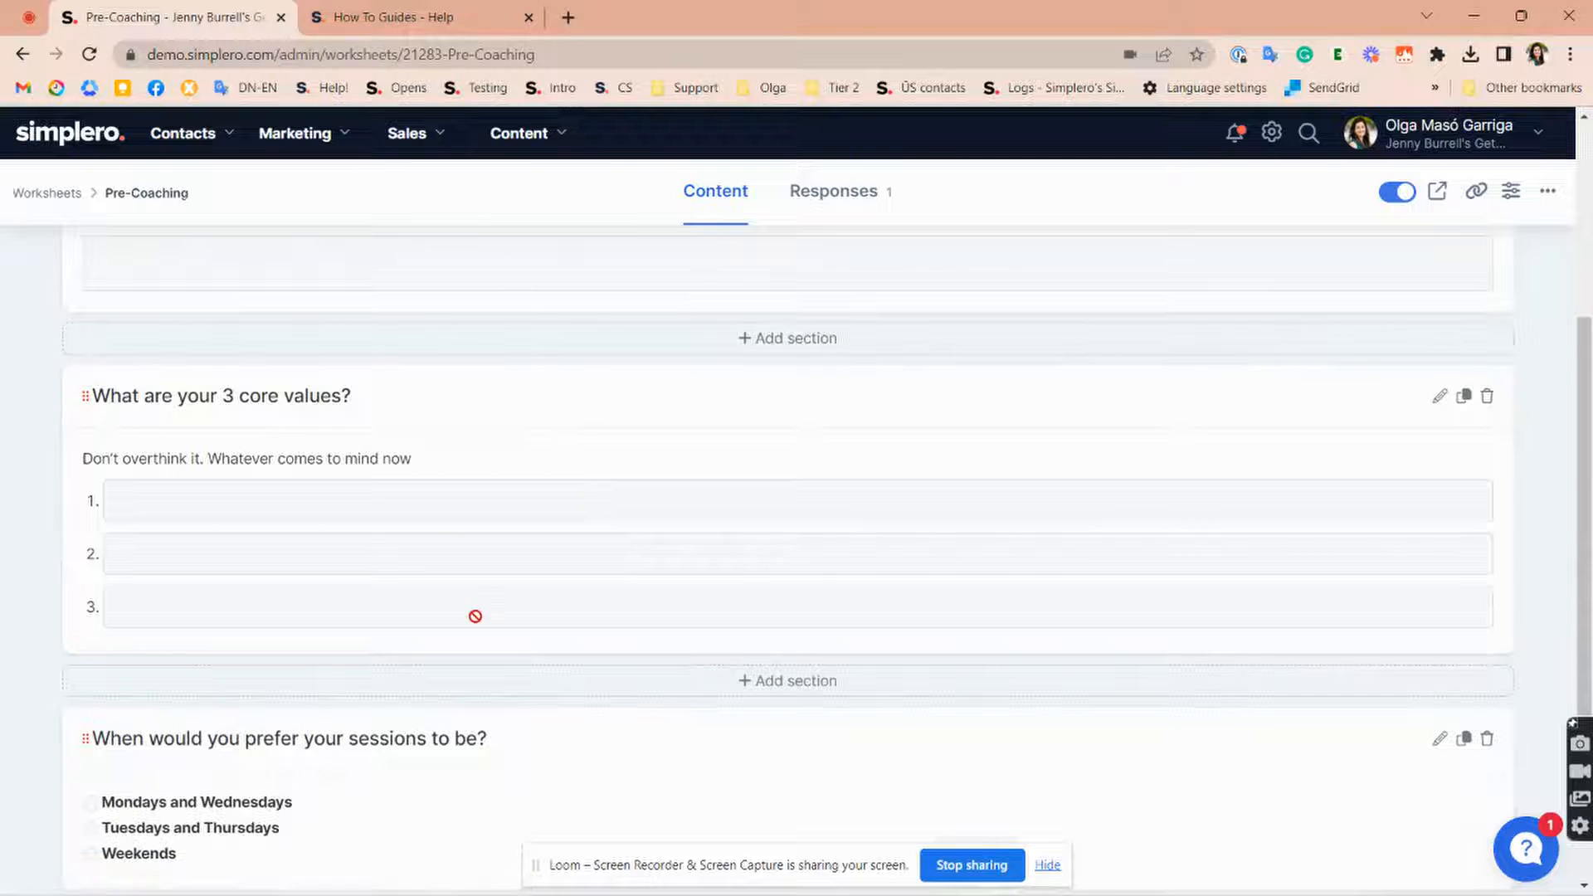
pyautogui.scroll(-4, 475, 616)
pyautogui.scroll(8, 734, 643)
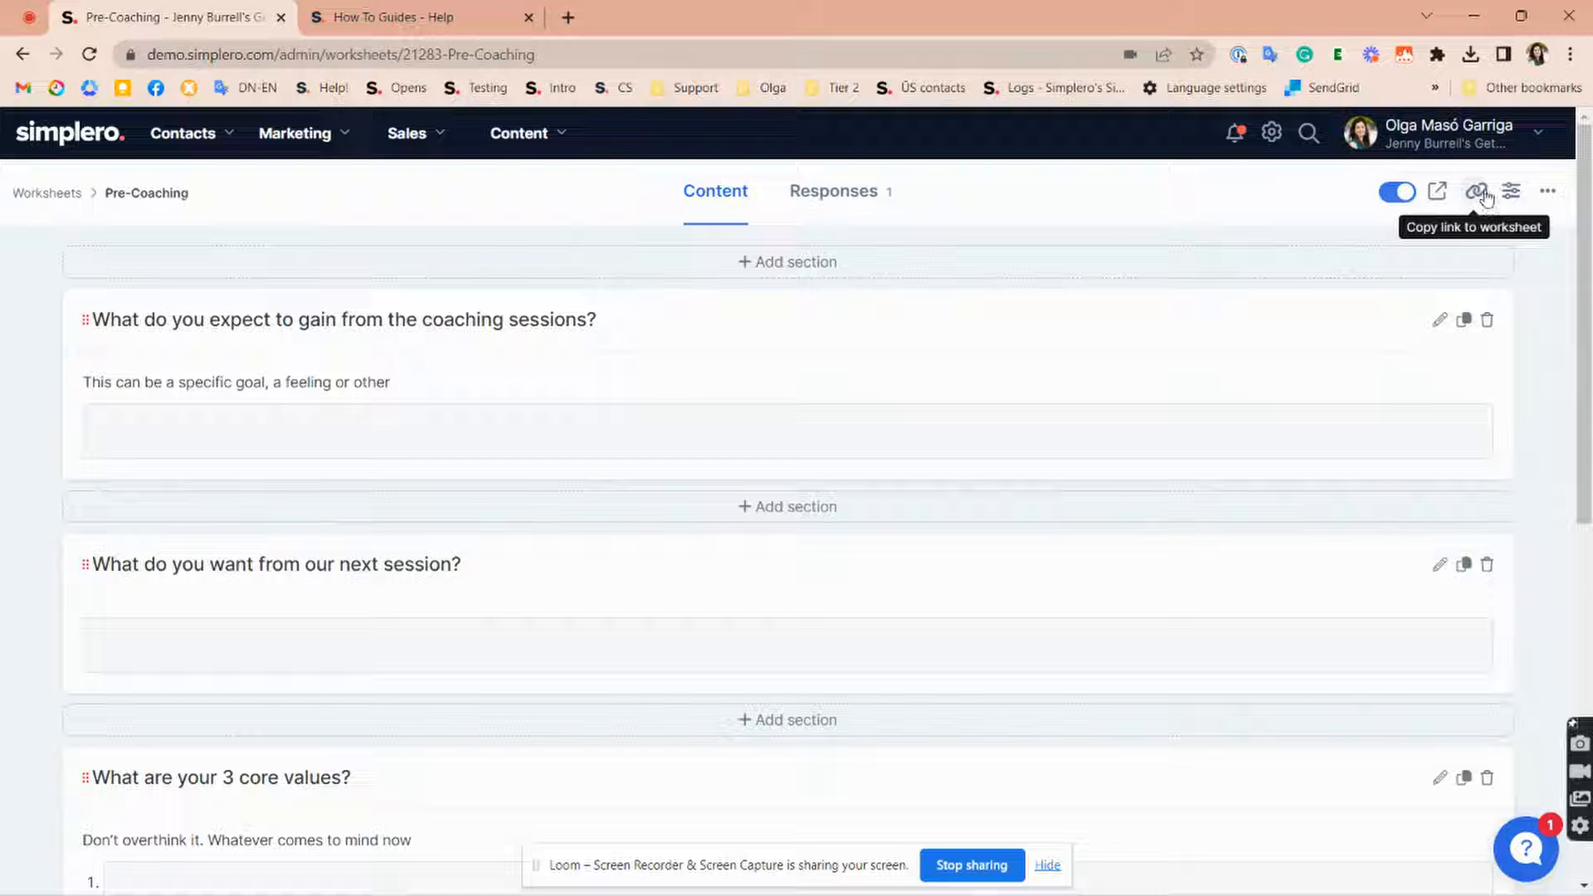
pyautogui.click(1436, 194)
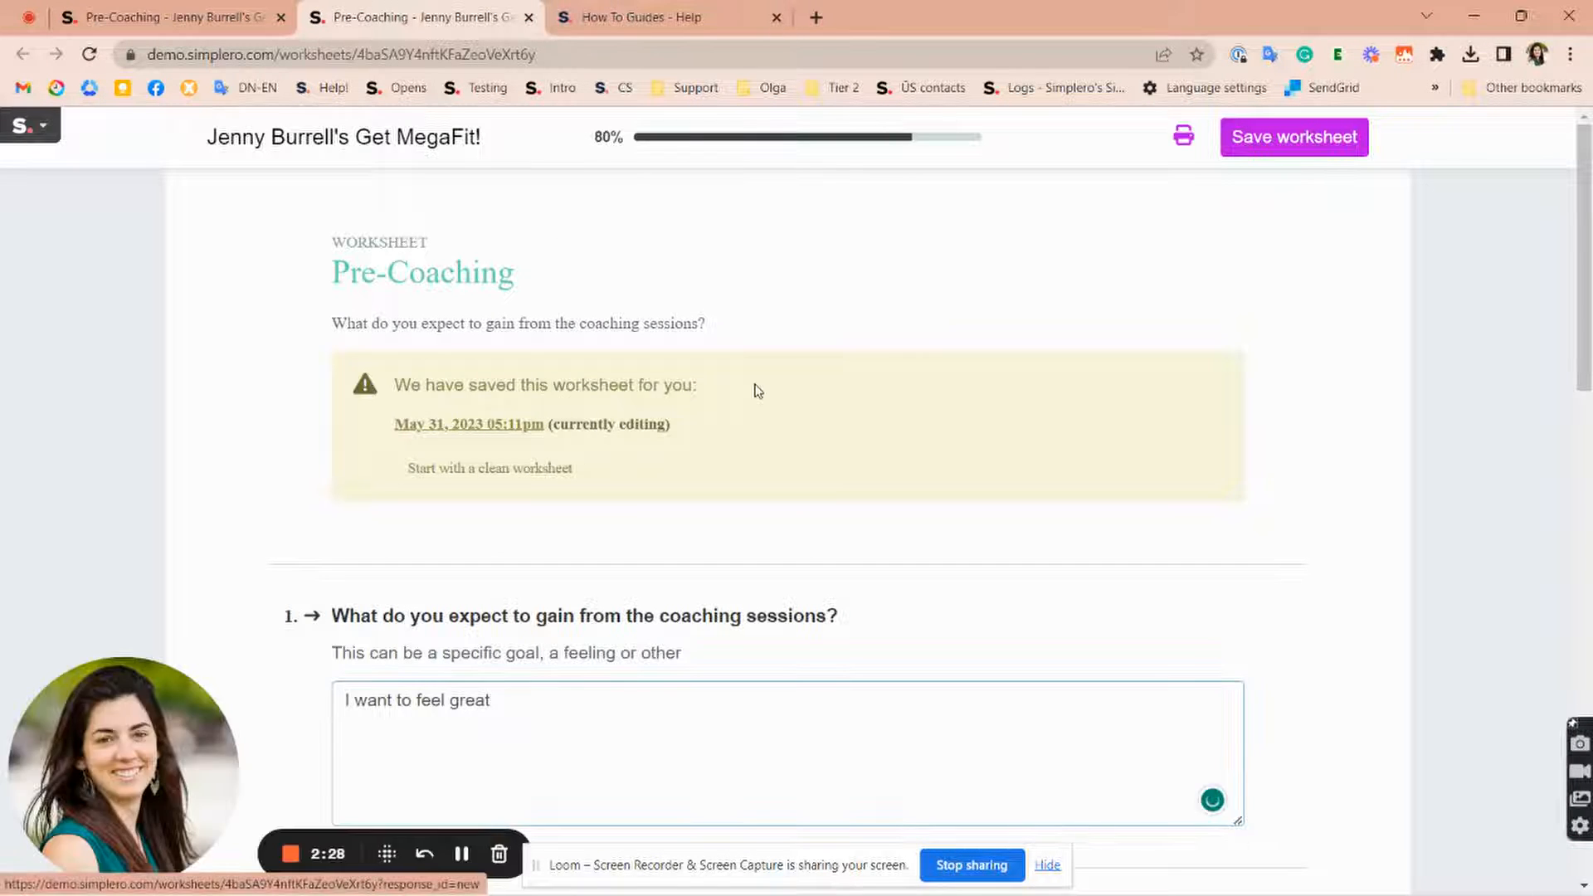
# Examine the participant view of the worksheet, including its questions, saved answers and the option to start clean.
pyautogui.scroll(-5, 755, 386)
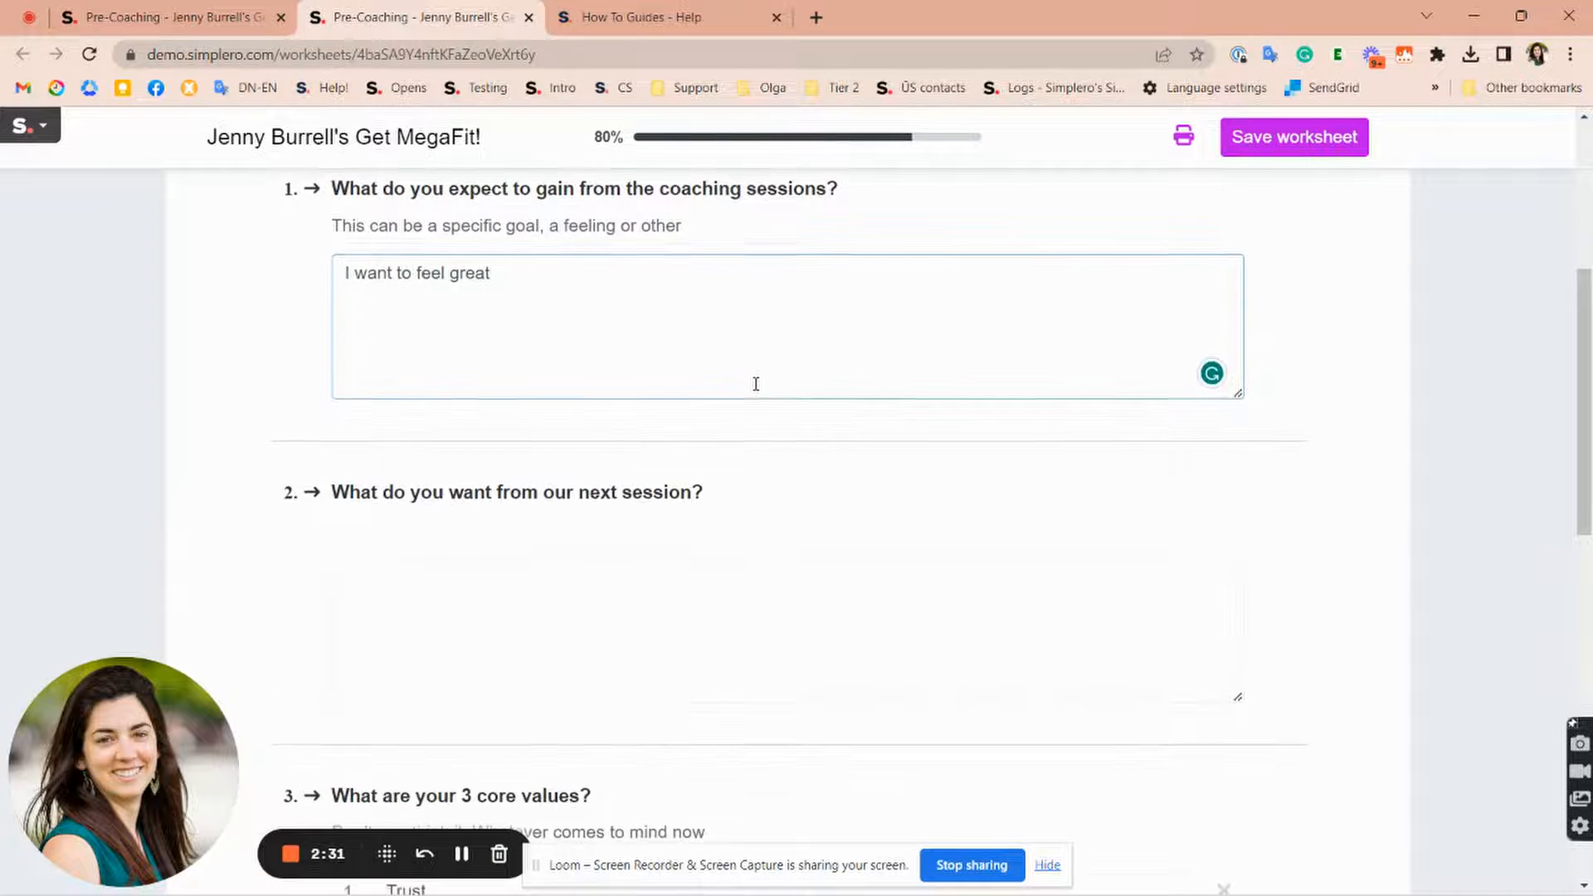
pyautogui.scroll(-2, 595, 585)
pyautogui.scroll(-3, 595, 585)
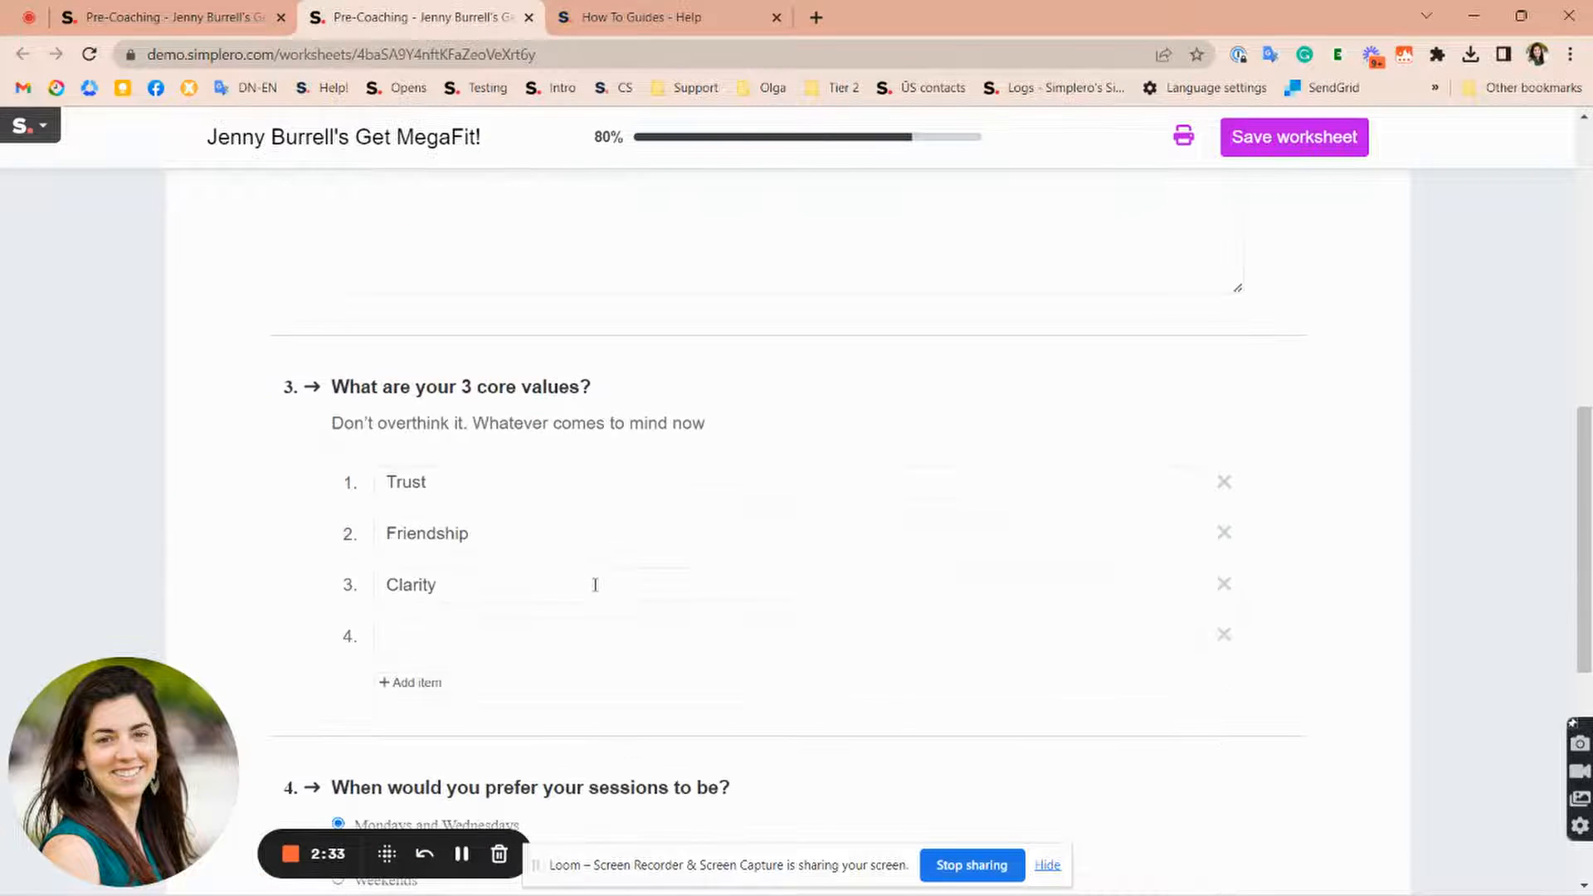
pyautogui.scroll(-6, 456, 630)
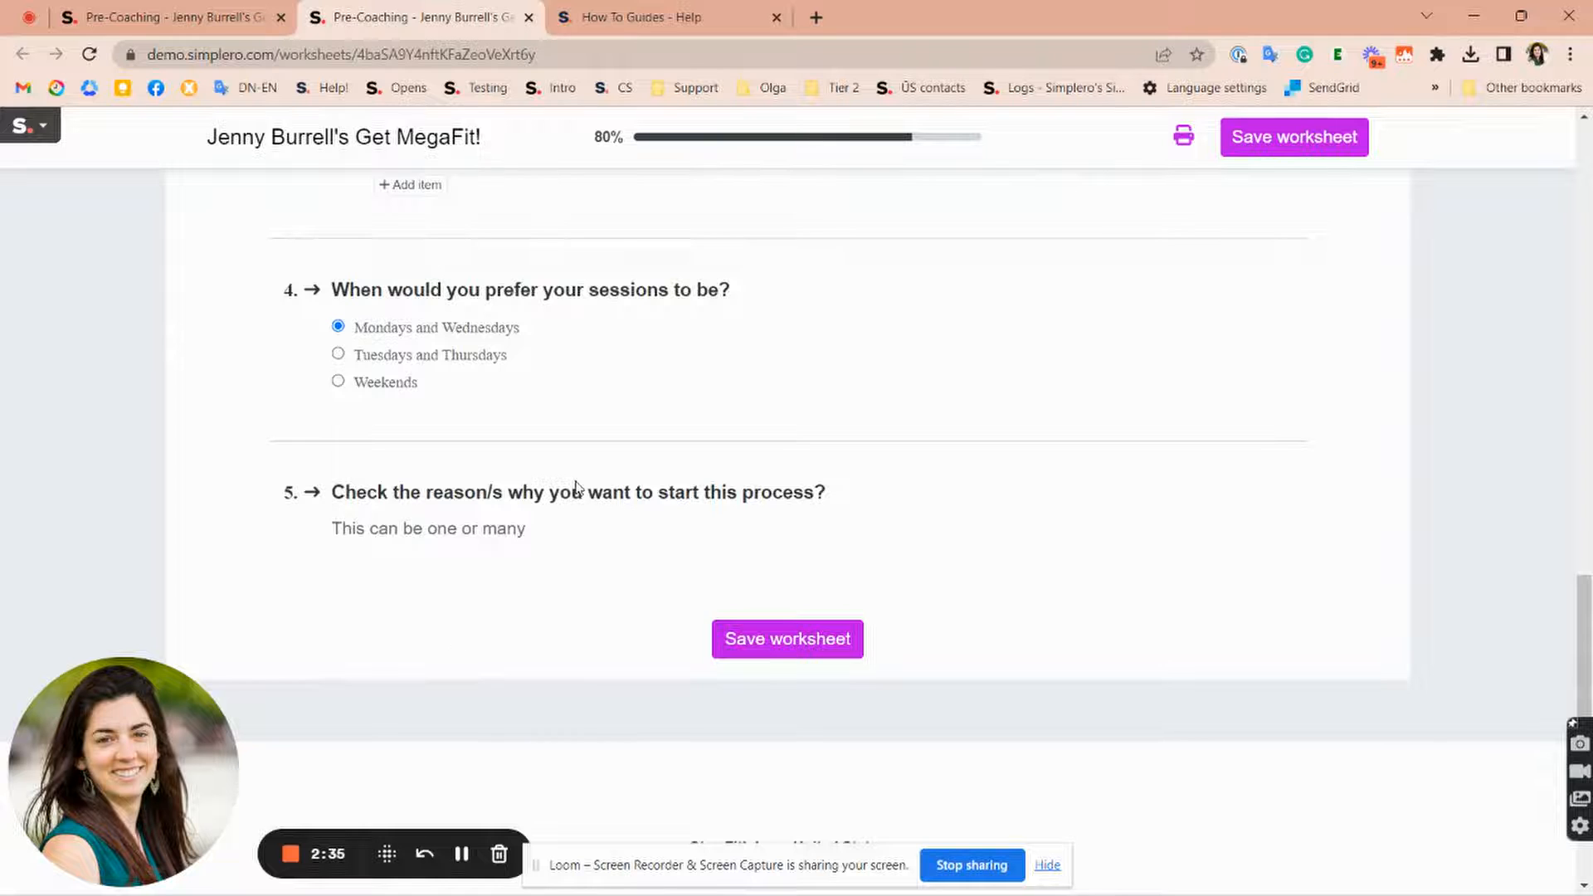
pyautogui.scroll(12, 572, 487)
pyautogui.scroll(2, 577, 481)
pyautogui.scroll(2, 682, 434)
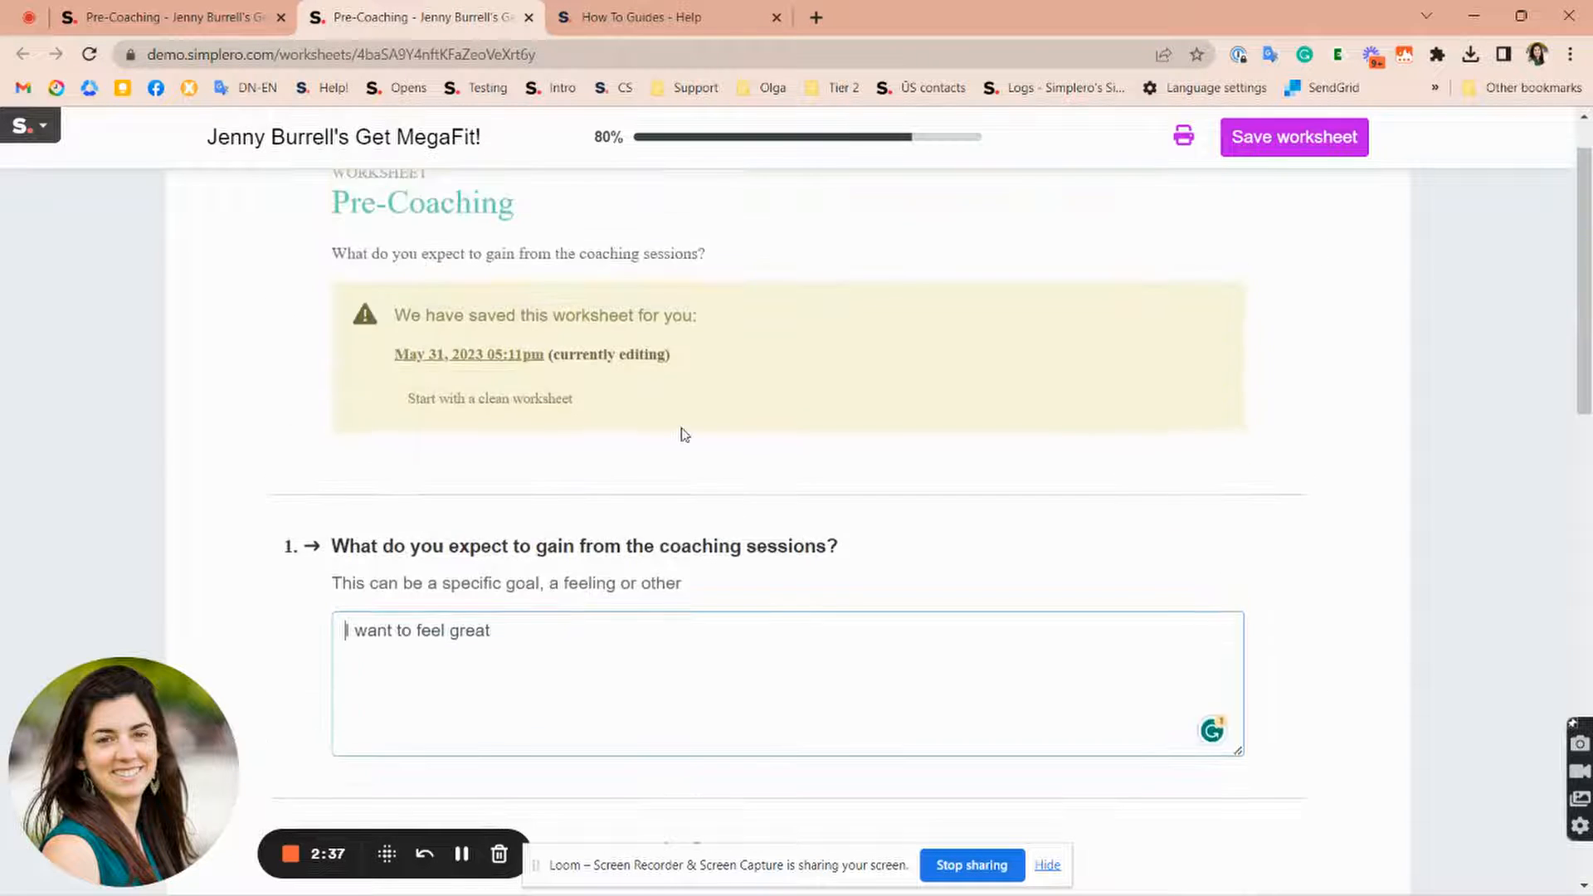
pyautogui.scroll(-5, 683, 428)
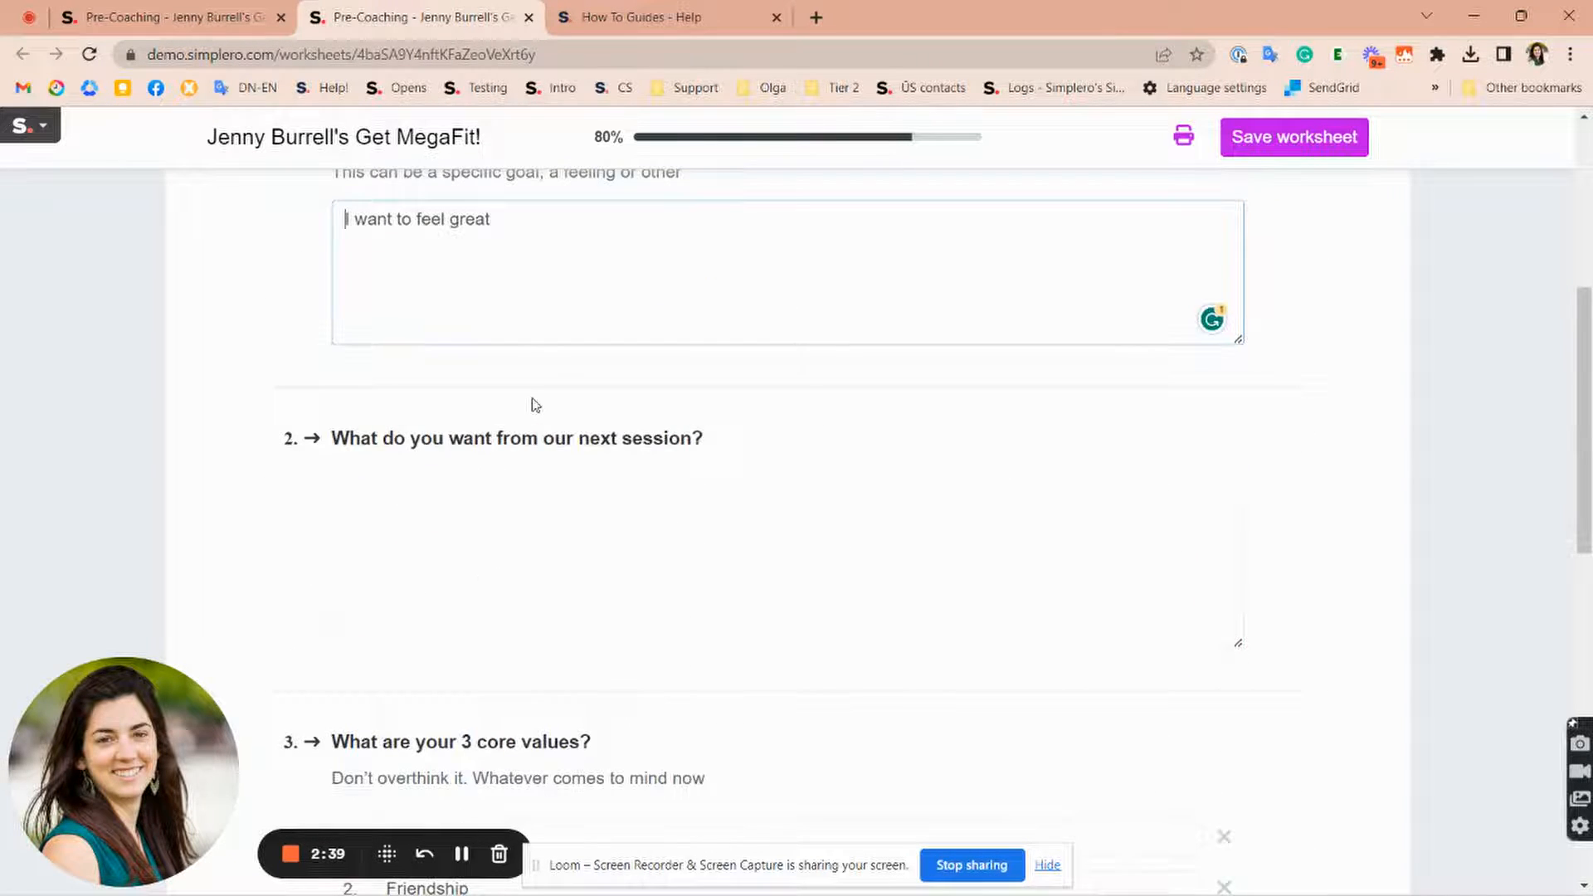
pyautogui.scroll(4, 536, 405)
pyautogui.scroll(1, 535, 405)
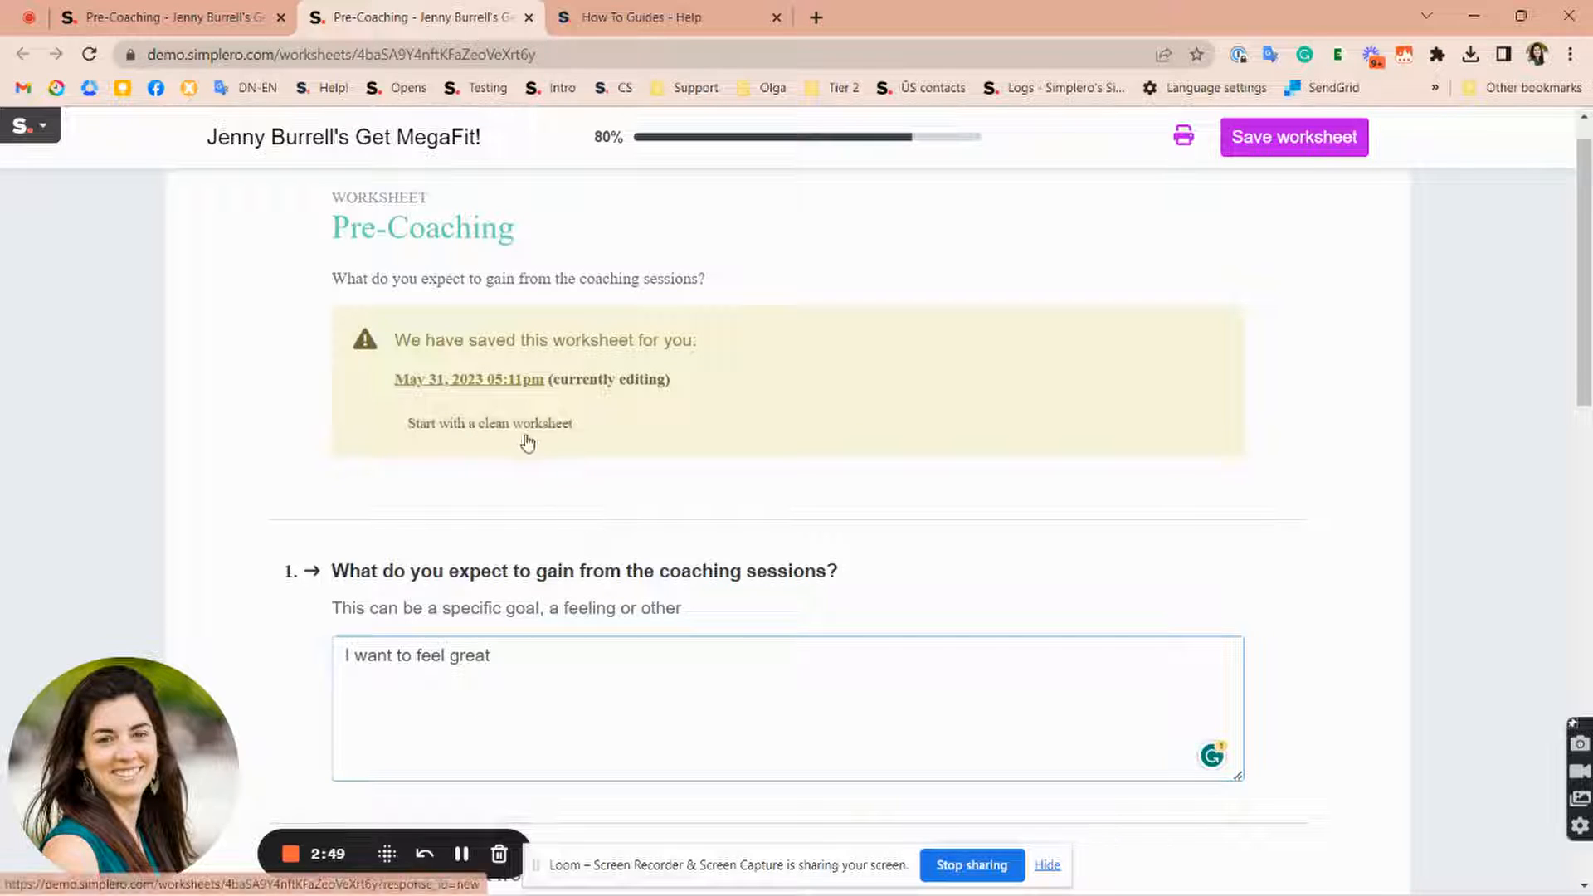
# Start with a clean worksheet in the participant view and look over its empty questions.
pyautogui.click(485, 424)
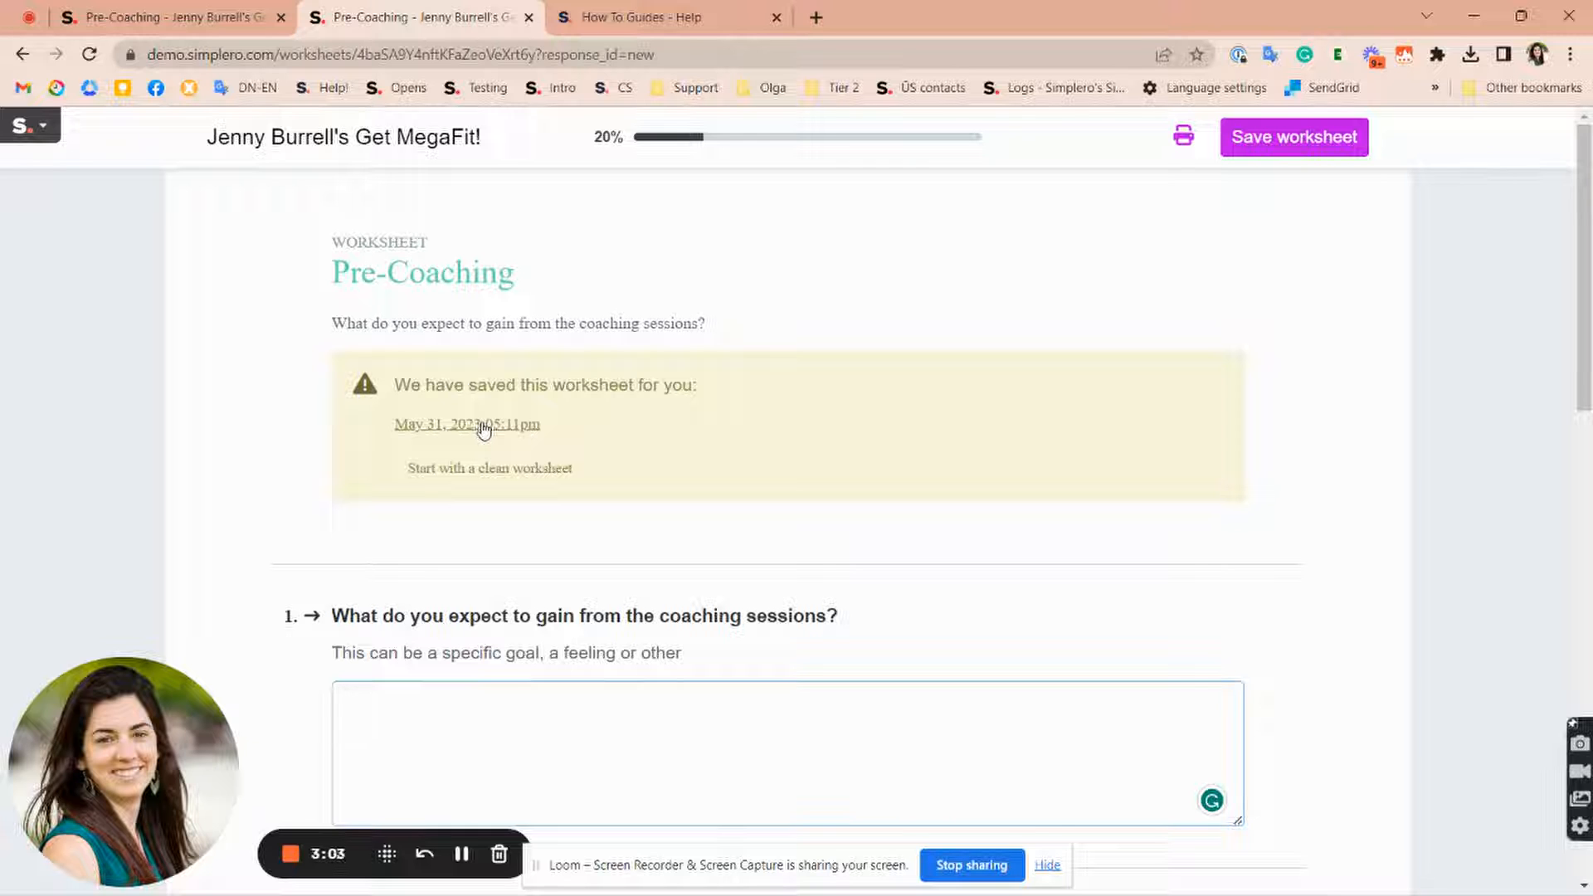
pyautogui.scroll(-4, 714, 565)
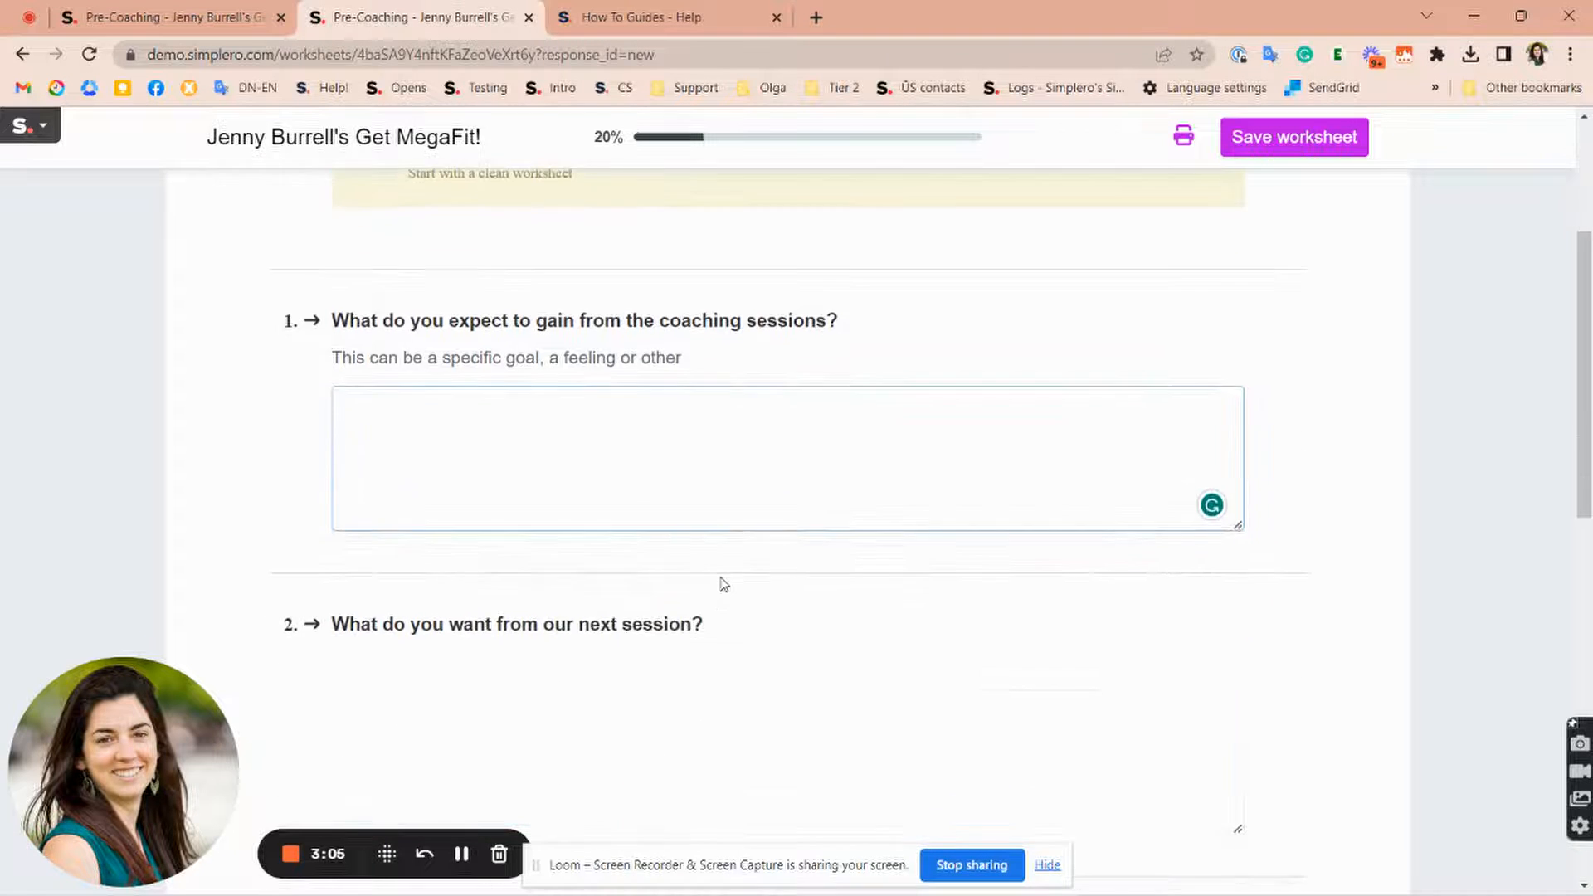
pyautogui.scroll(2, 723, 582)
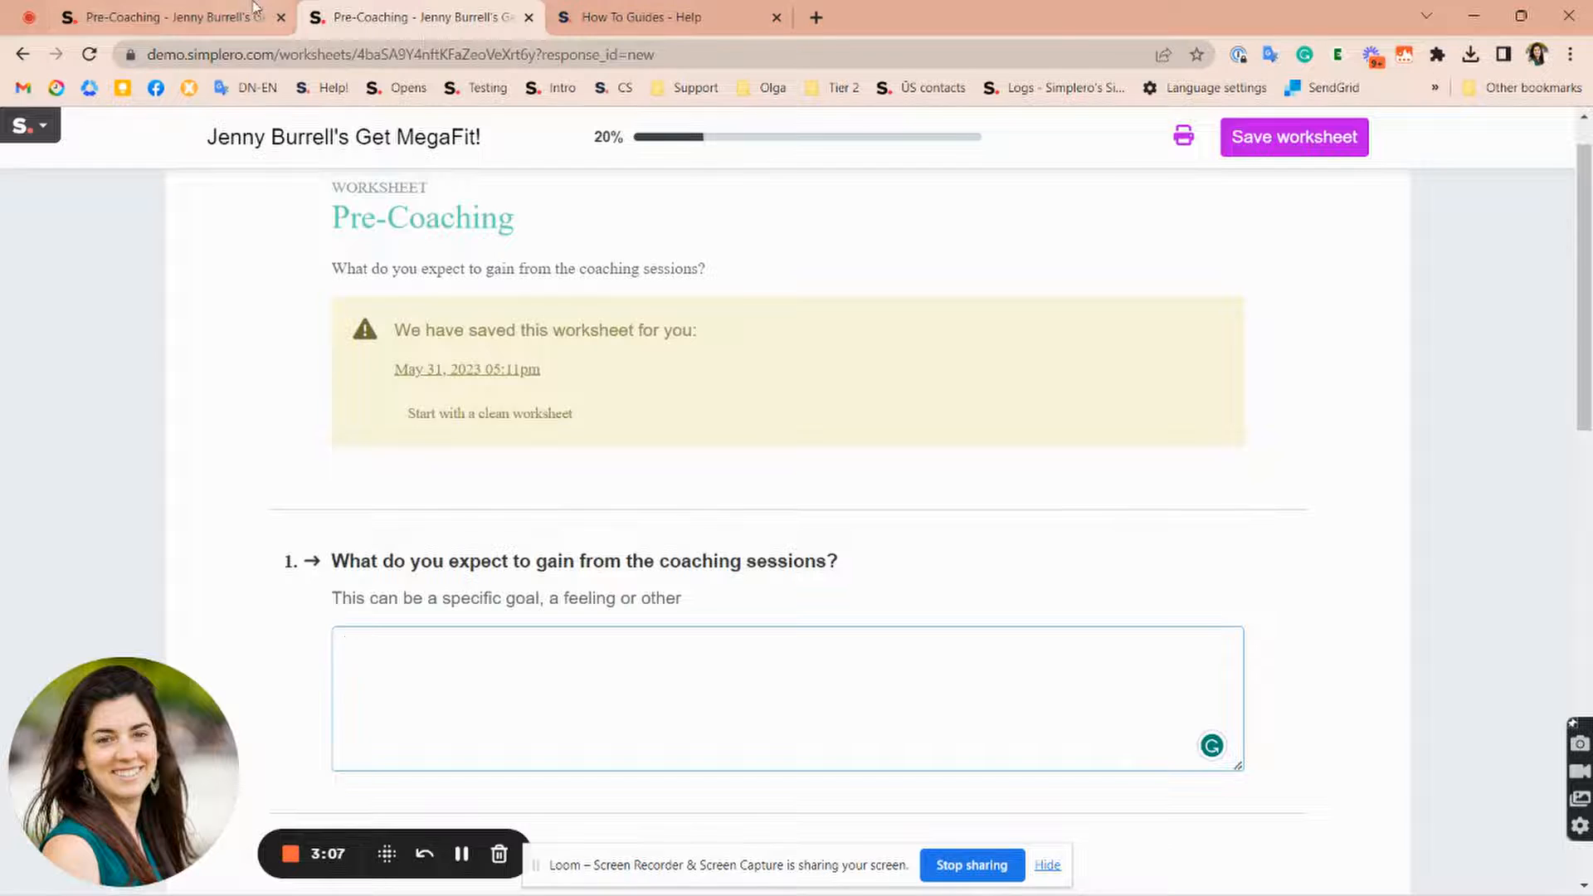
# Return to the worksheet's admin page and examine its responses, including the overview and each respondent's answers per question.
pyautogui.click(264, 10)
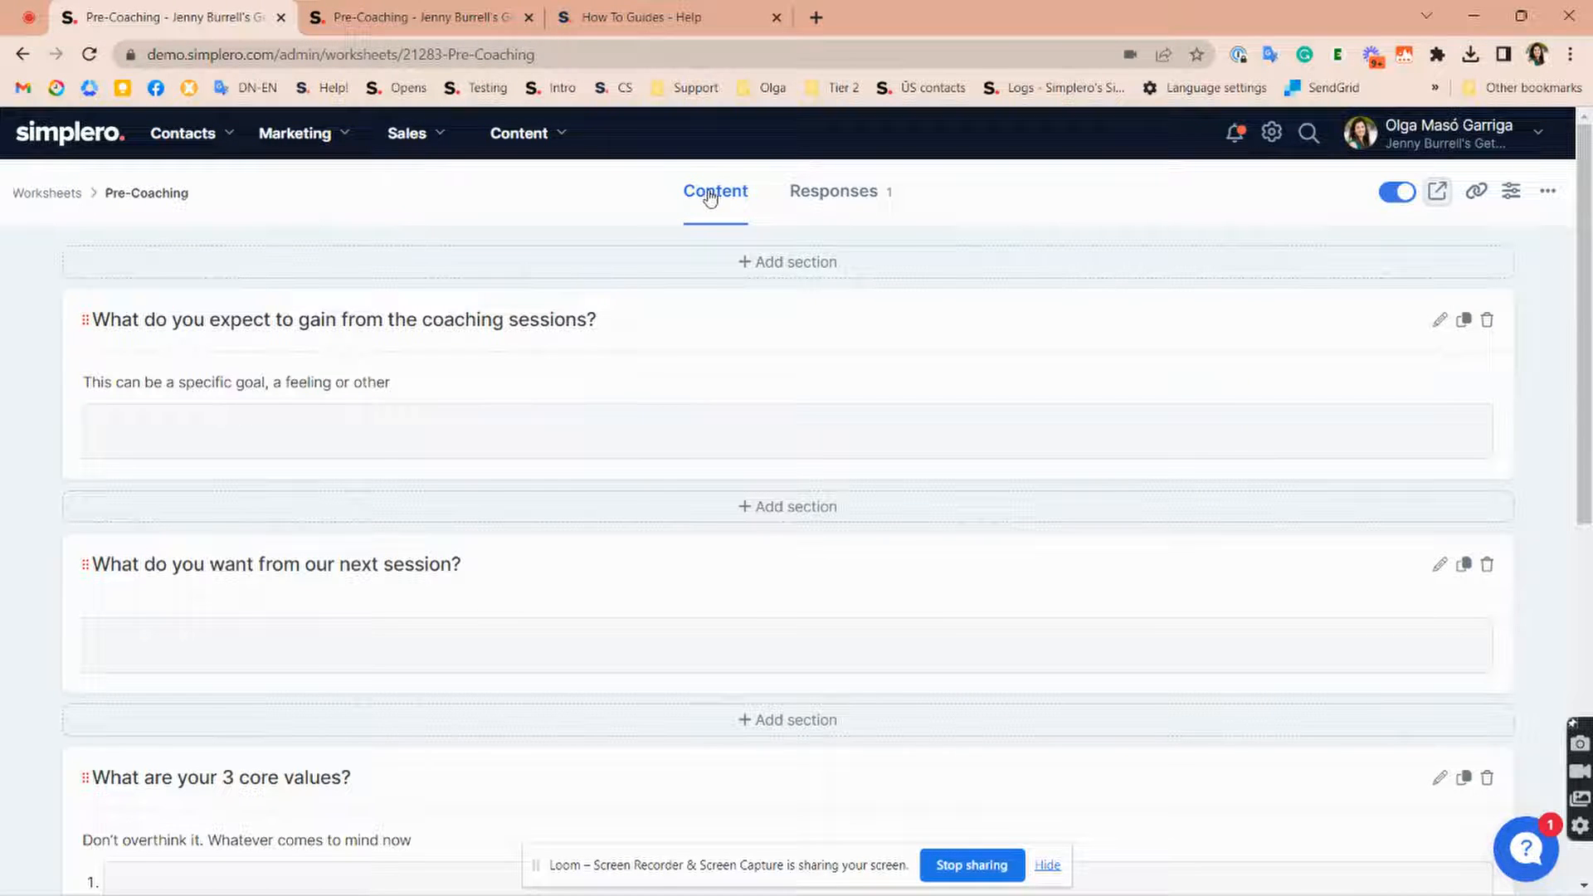
pyautogui.click(858, 218)
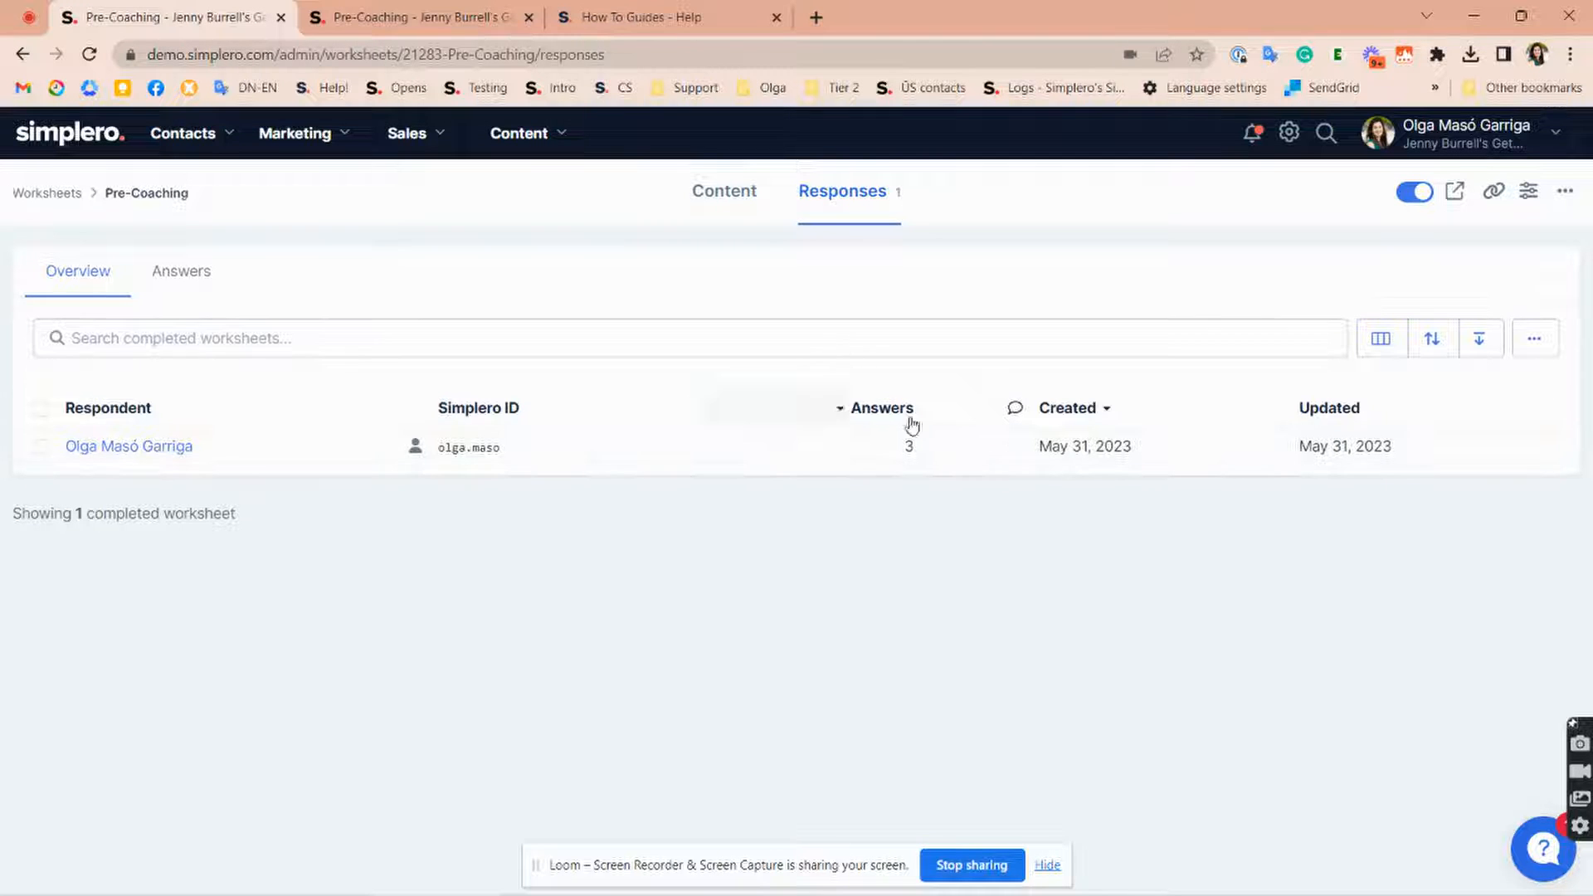
pyautogui.click(176, 293)
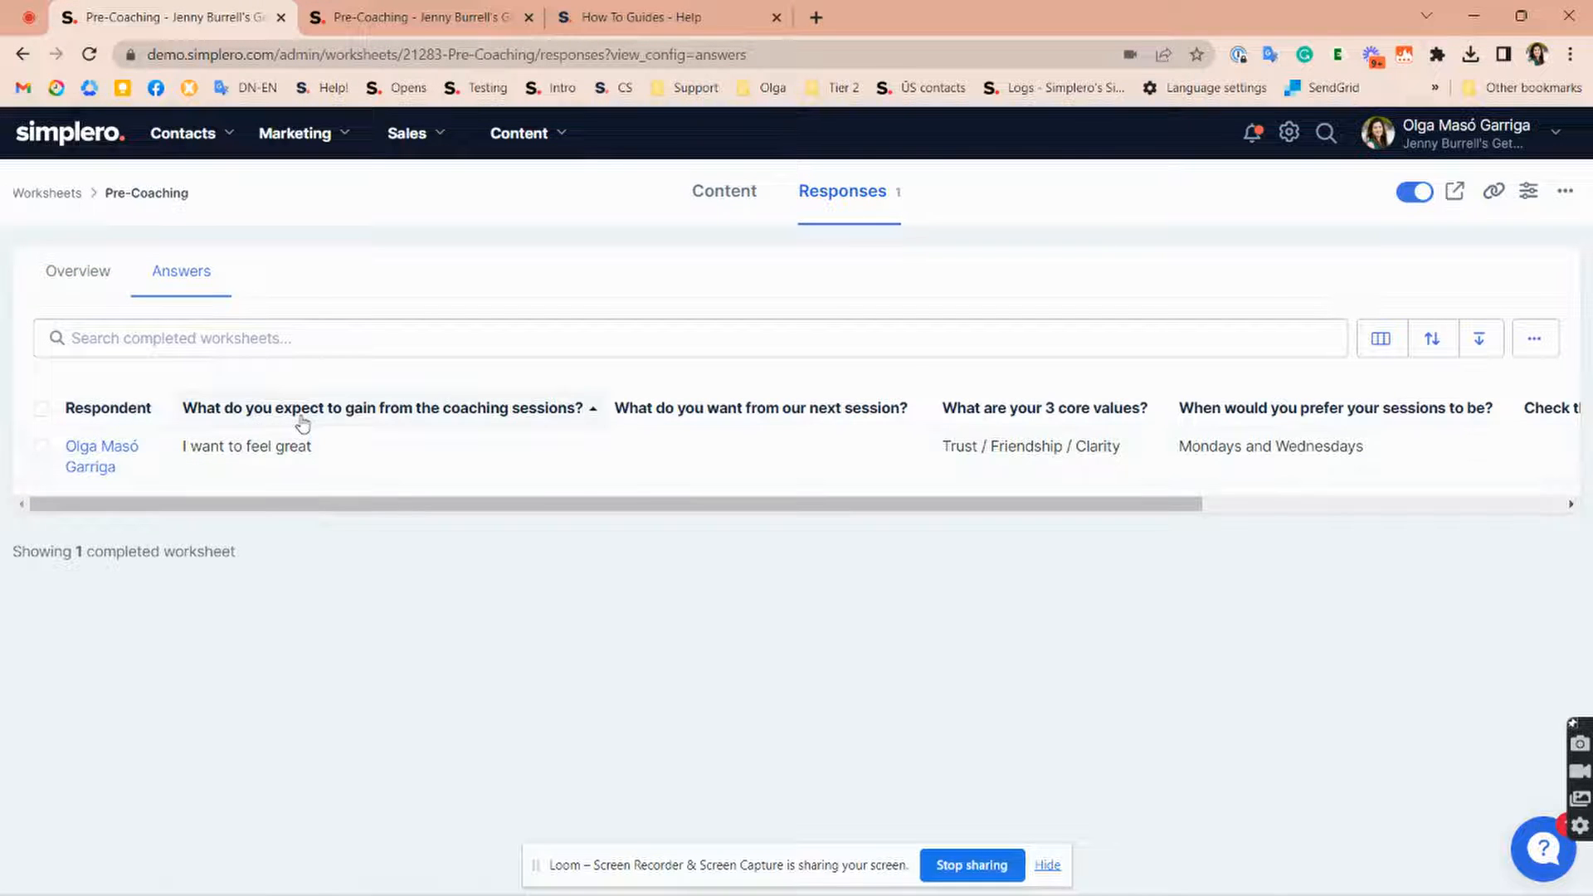
pyautogui.hscroll(5, 302, 423)
pyautogui.hscroll(-4, 302, 423)
pyautogui.hscroll(-3, 302, 423)
pyautogui.hscroll(5, 1025, 416)
pyautogui.hscroll(-5, 1029, 418)
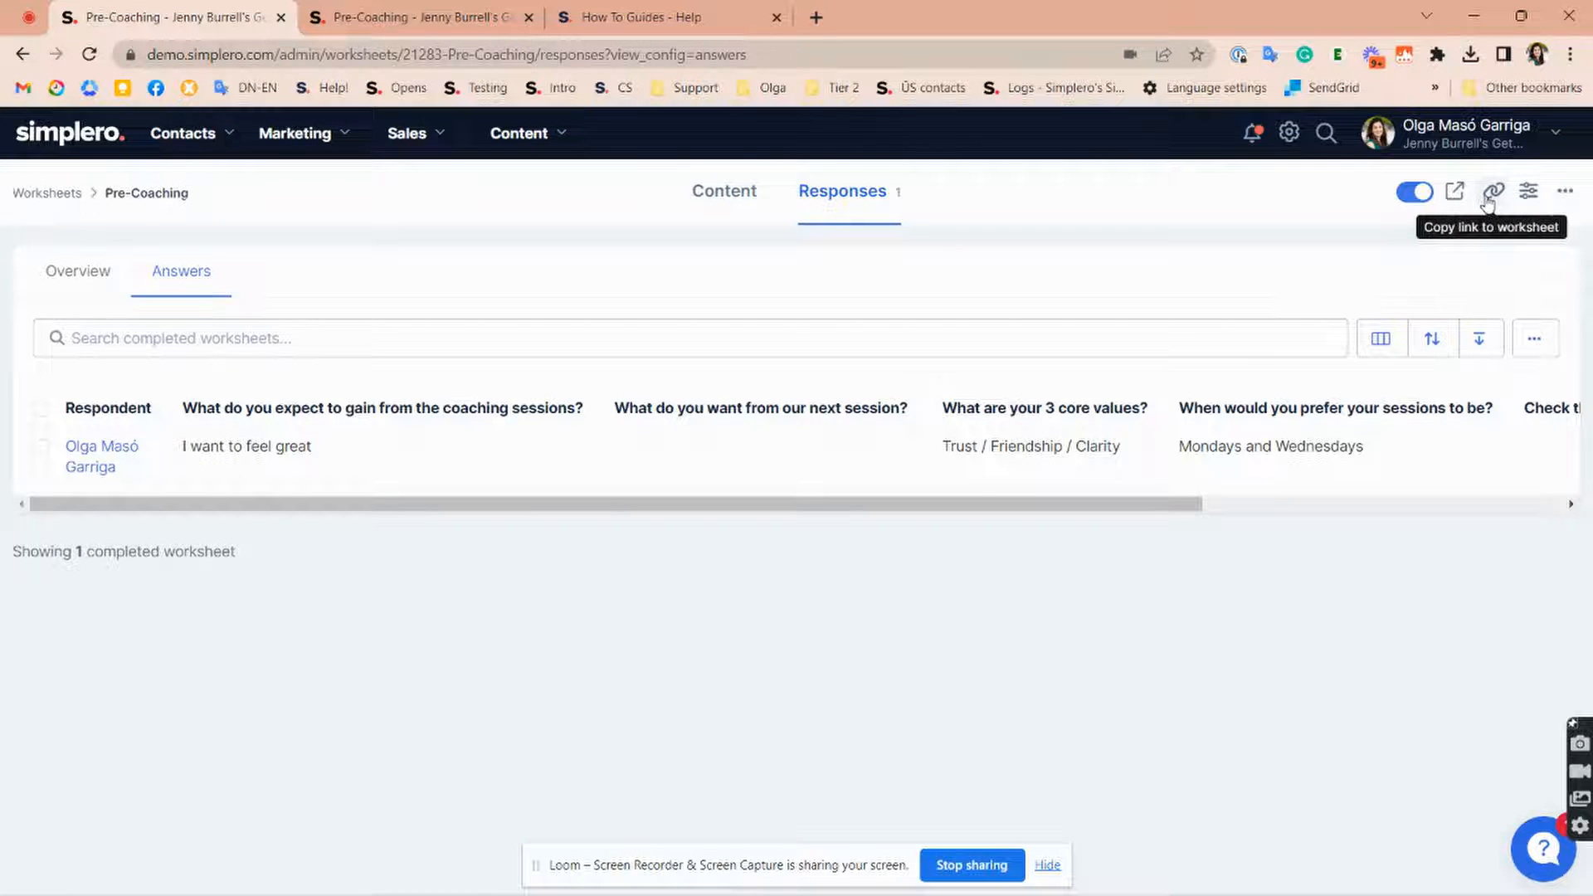
# Check the worksheet's Duplicate and Delete options, and review its settings for title, description and what happens after submission.
pyautogui.click(1565, 192)
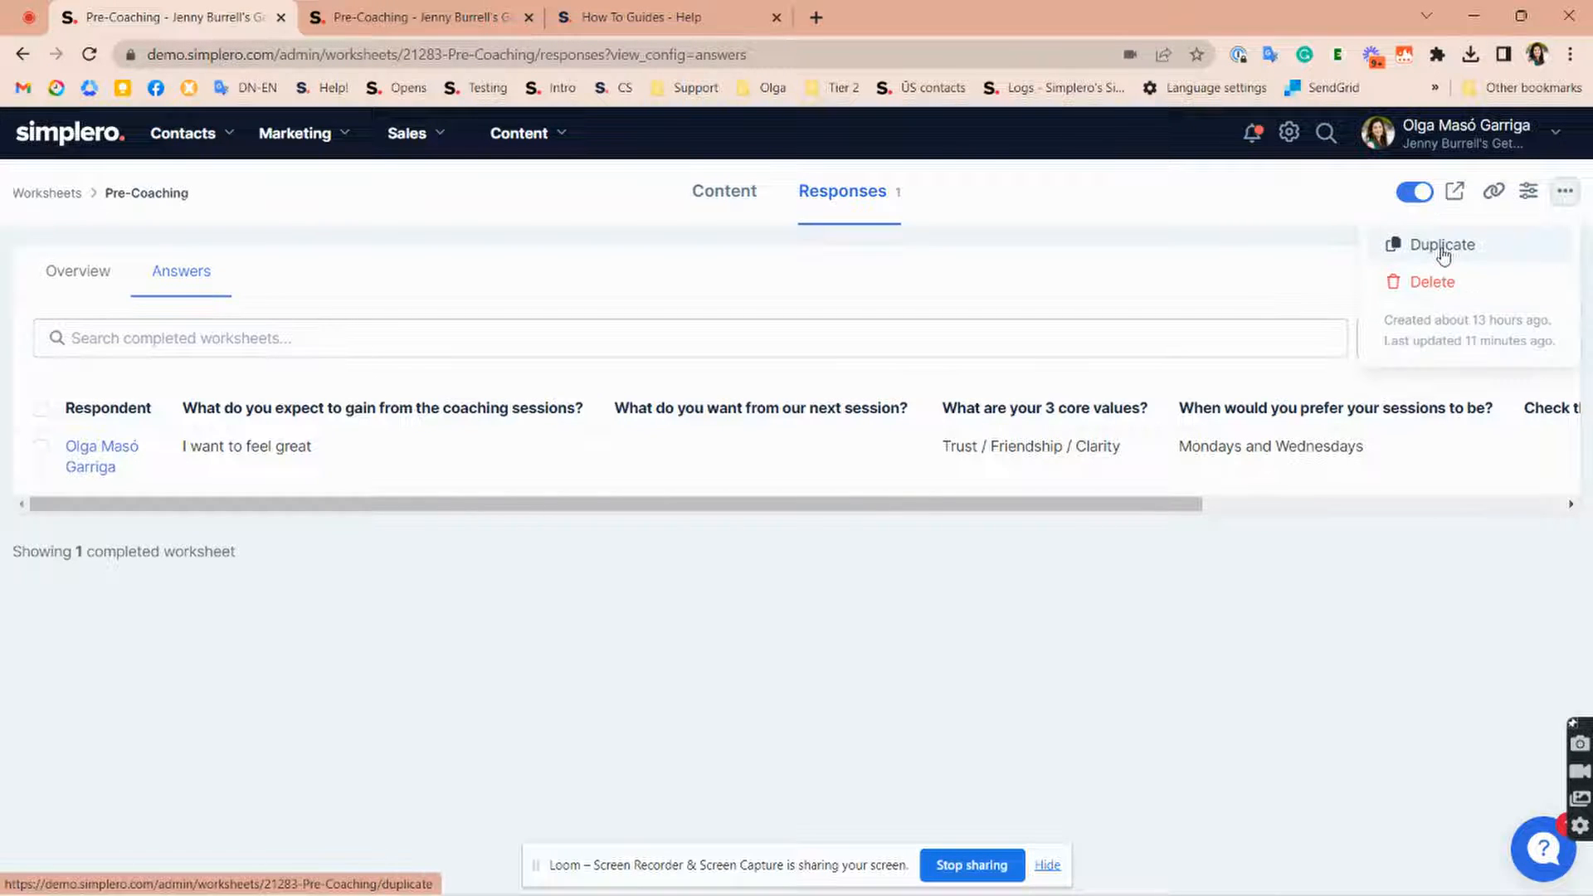
pyautogui.click(1318, 191)
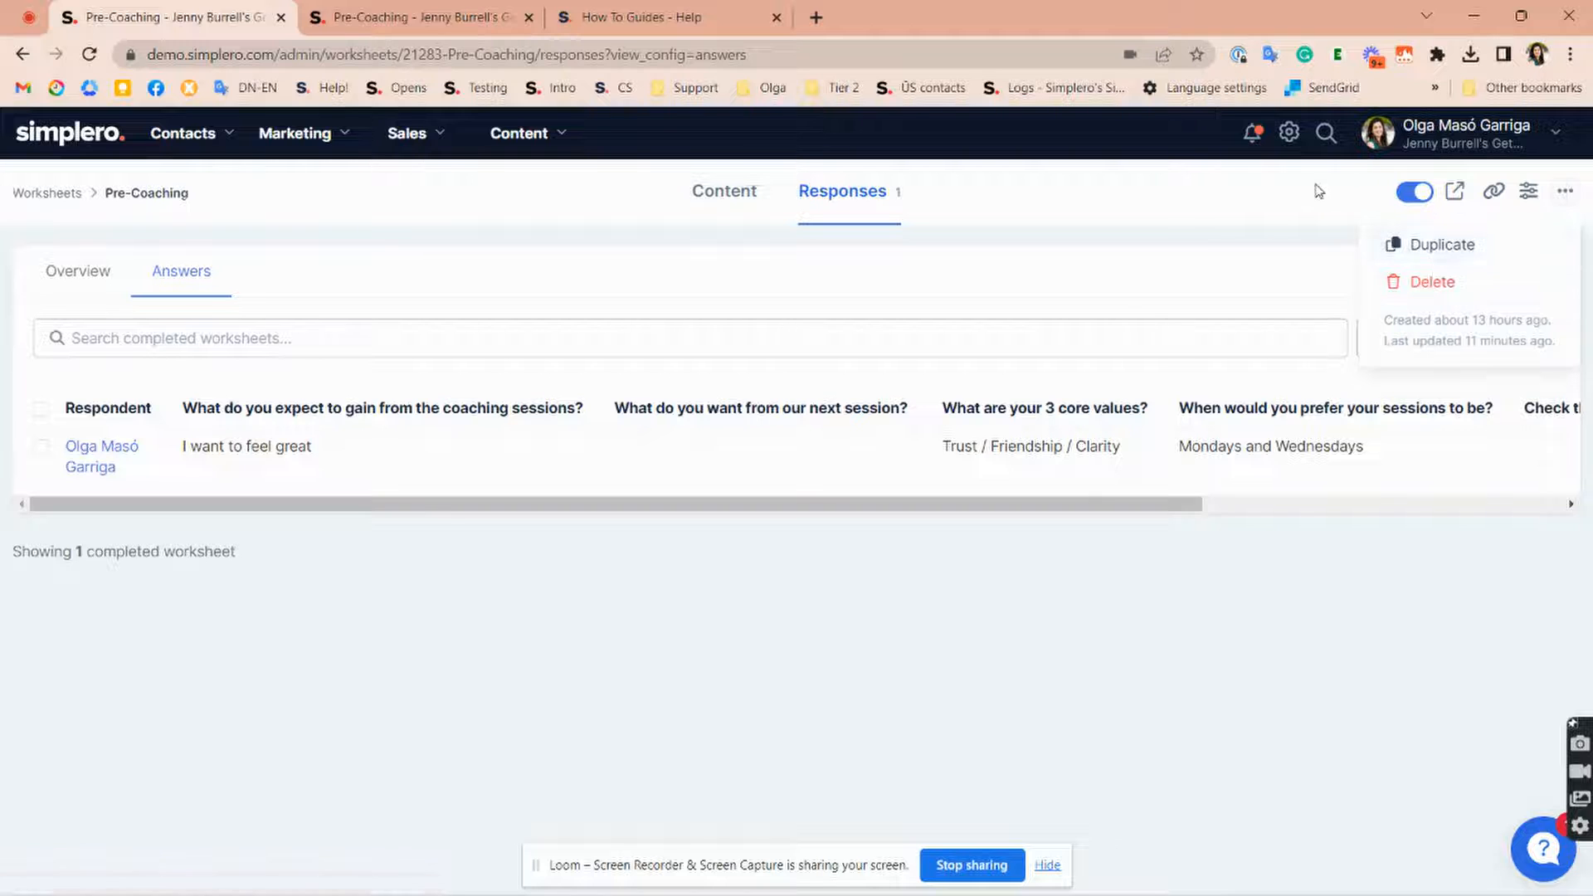
pyautogui.click(1534, 197)
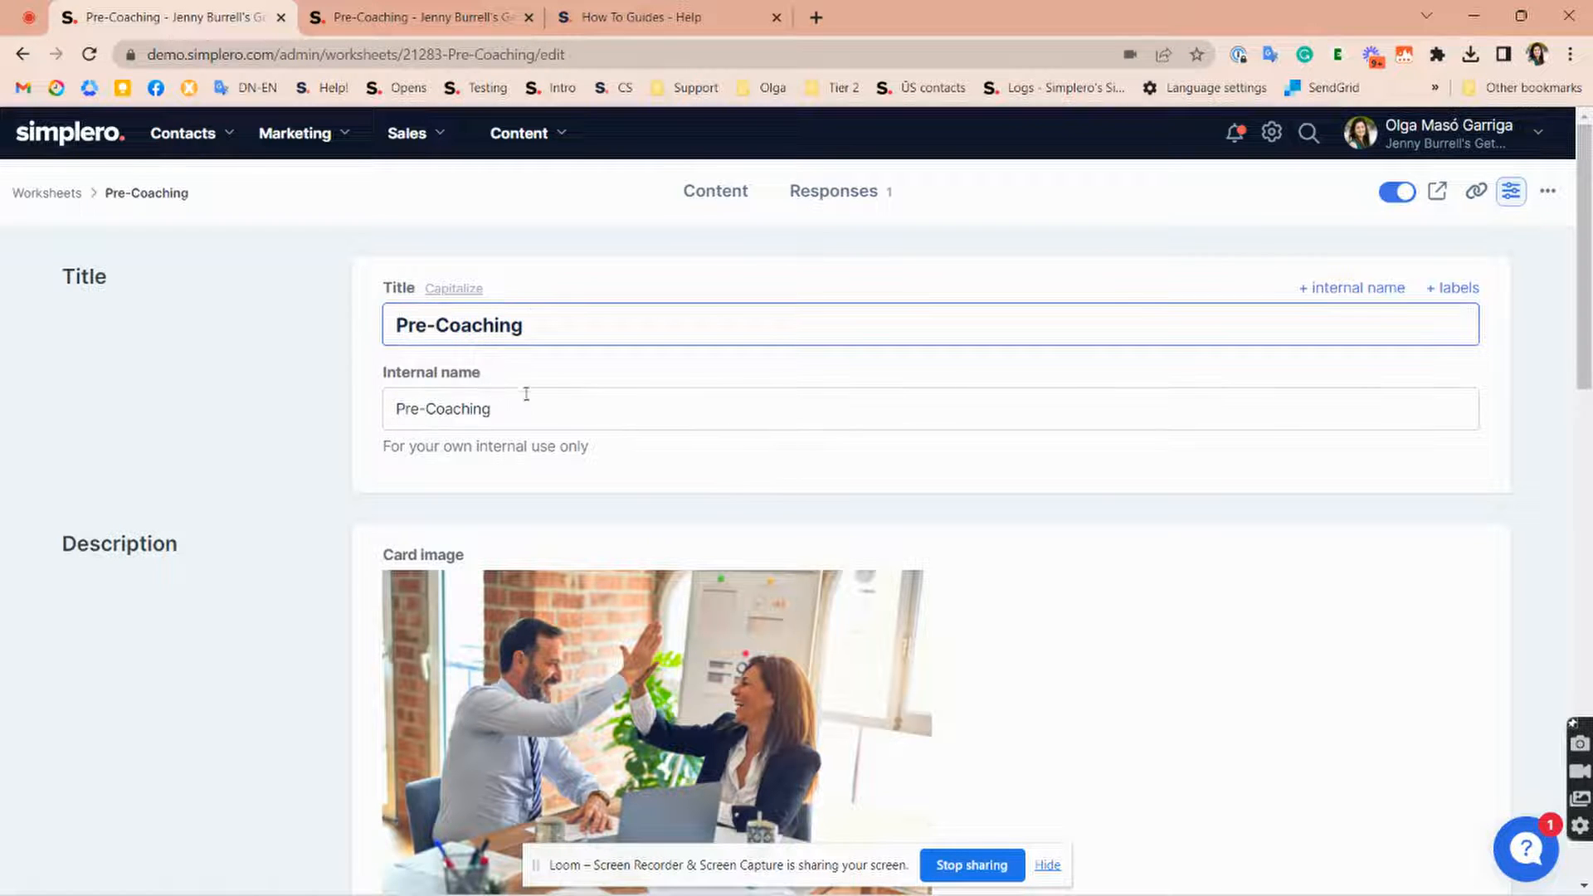
pyautogui.scroll(-3, 456, 498)
pyautogui.scroll(-6, 466, 551)
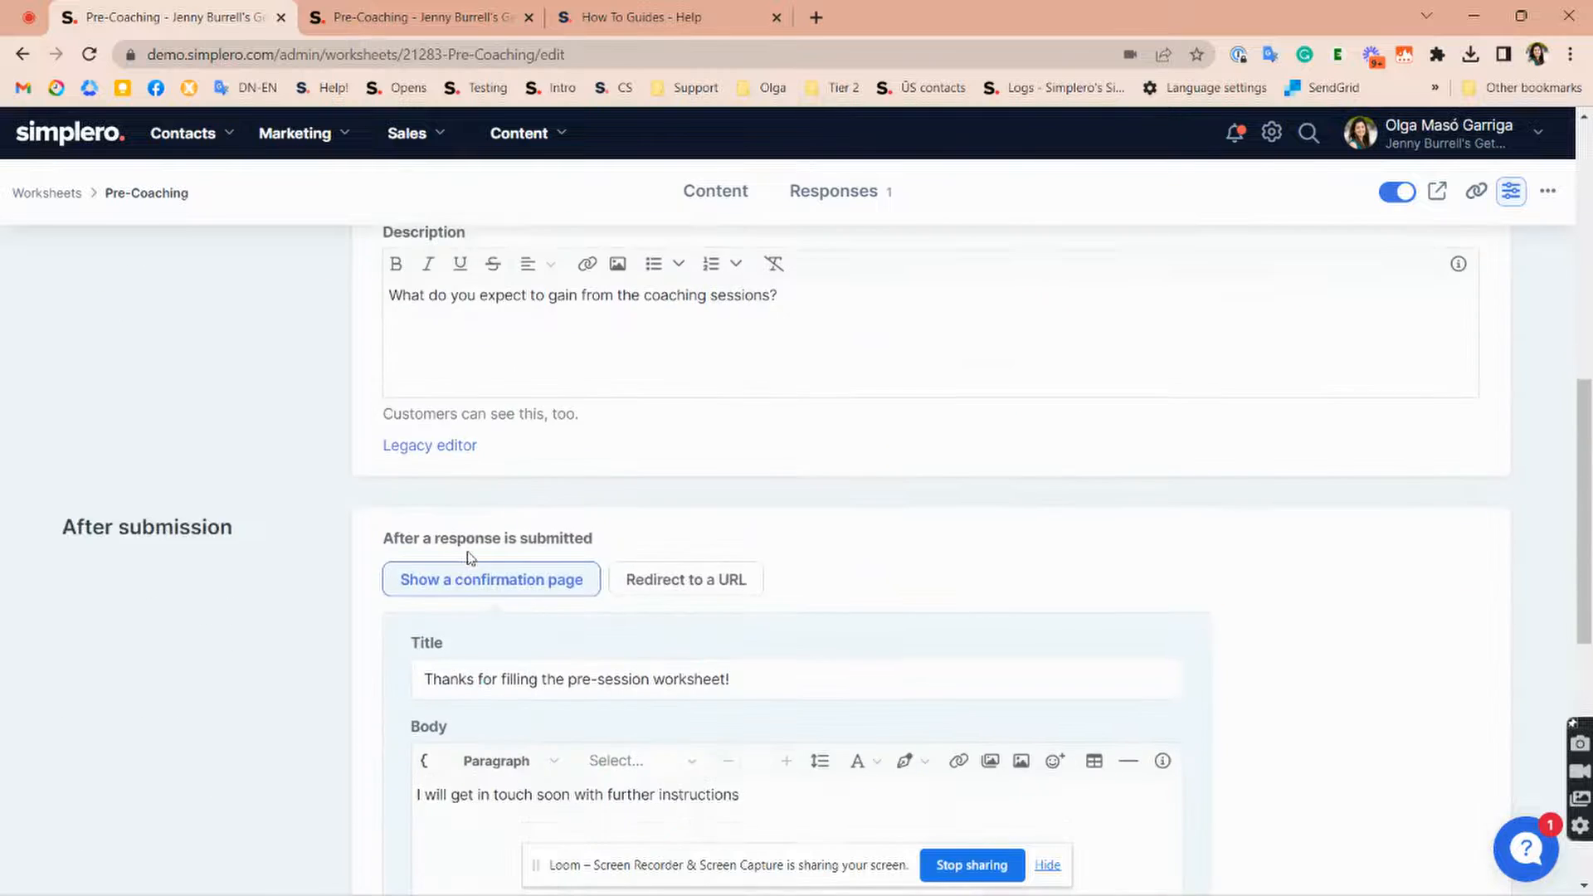
pyautogui.scroll(5, 469, 558)
pyautogui.scroll(-8, 552, 643)
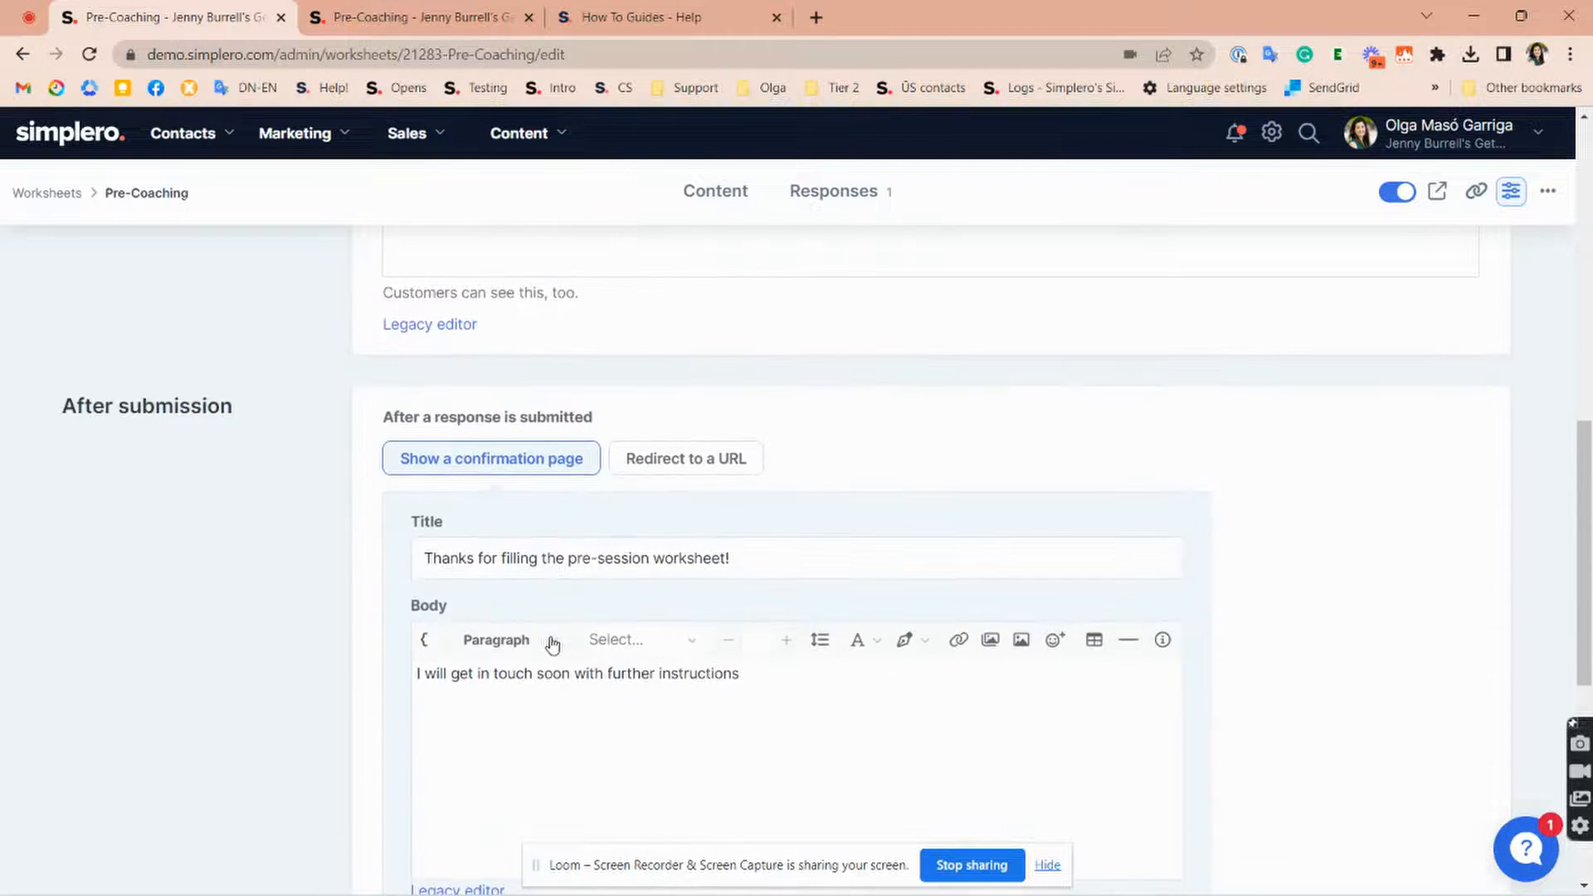
pyautogui.scroll(1, 552, 637)
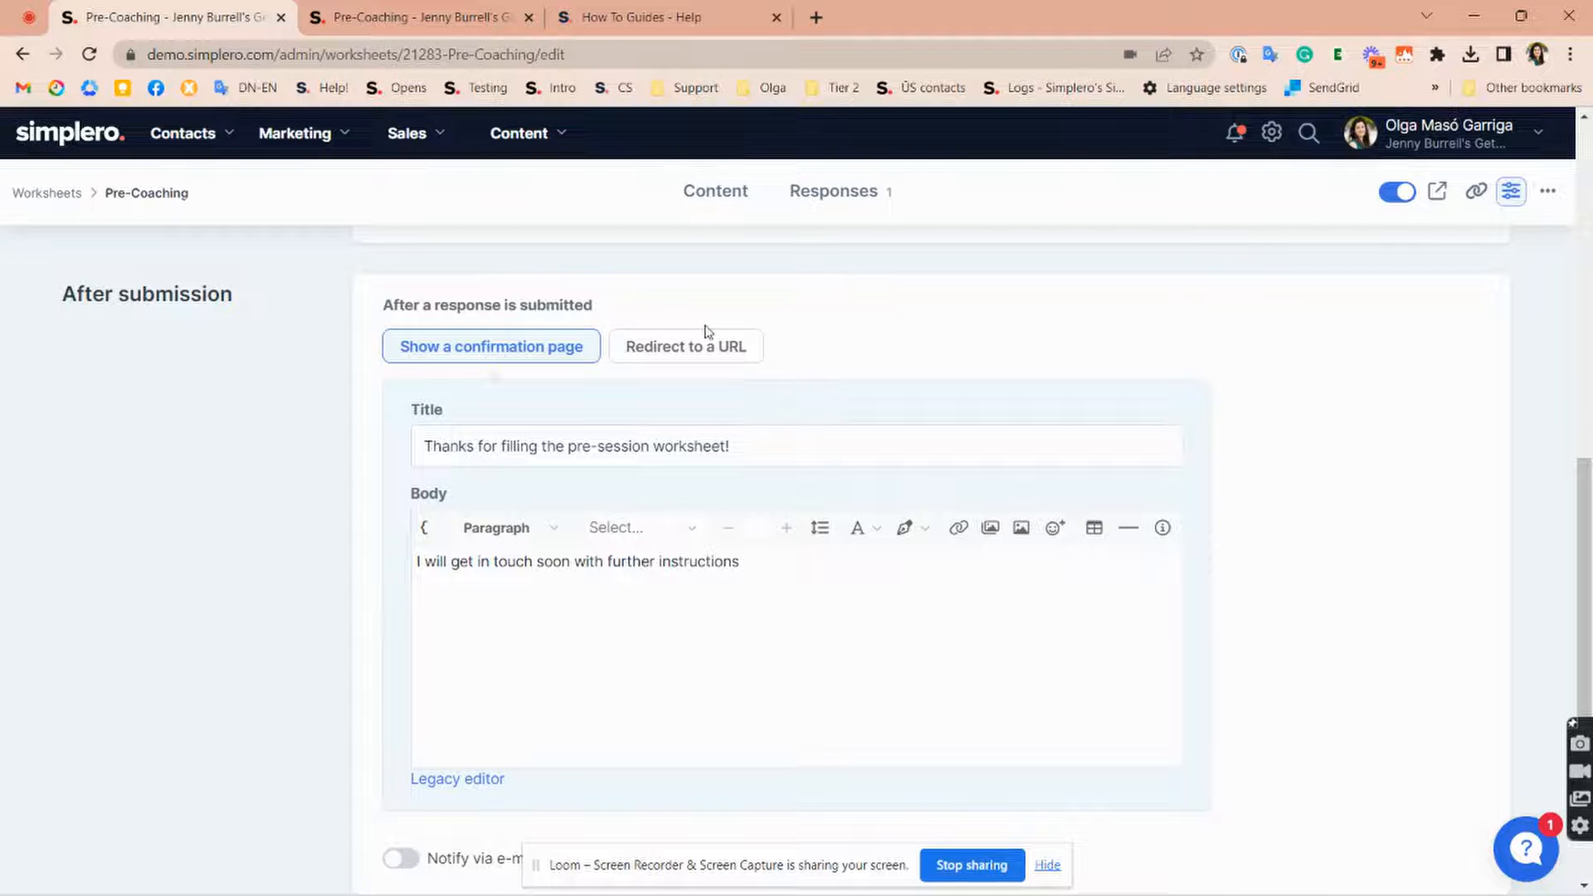
pyautogui.scroll(-1, 673, 354)
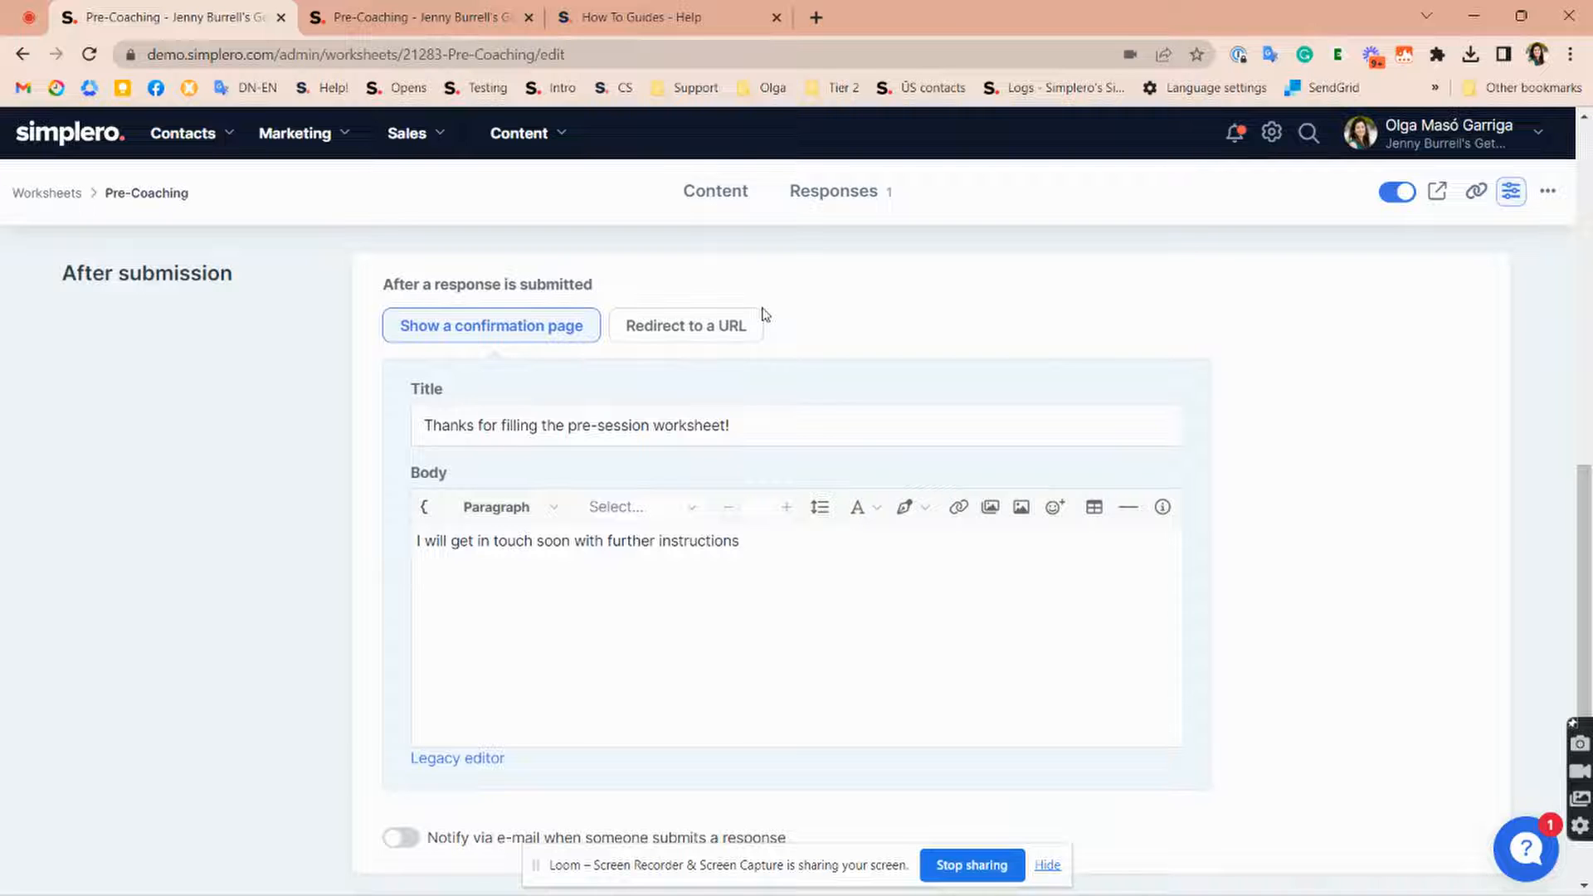
pyautogui.scroll(-2, 711, 352)
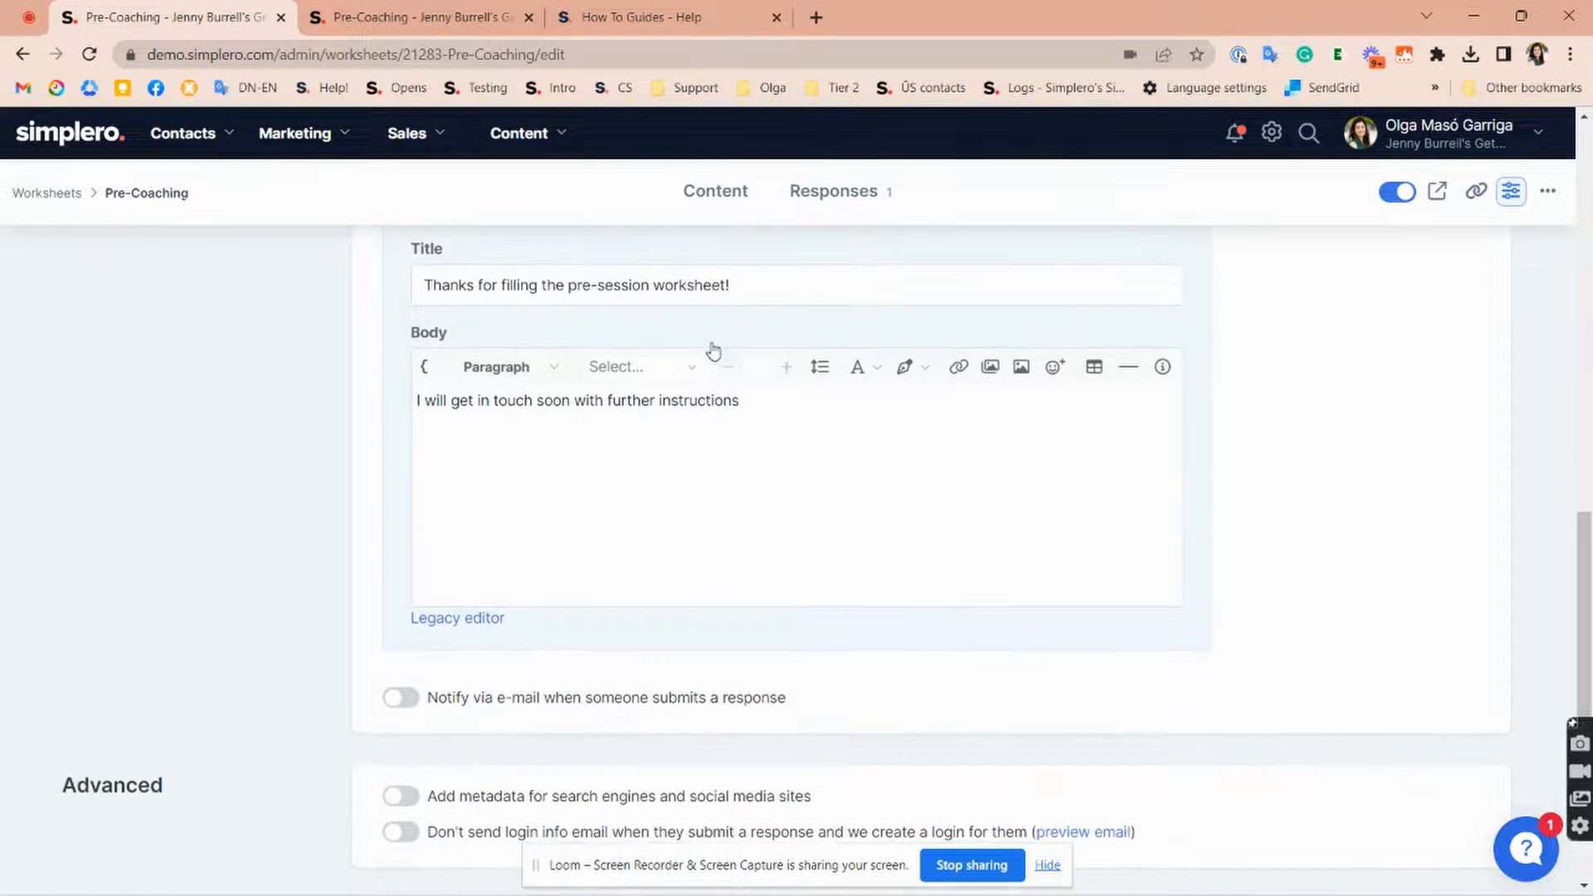
pyautogui.scroll(-3, 686, 639)
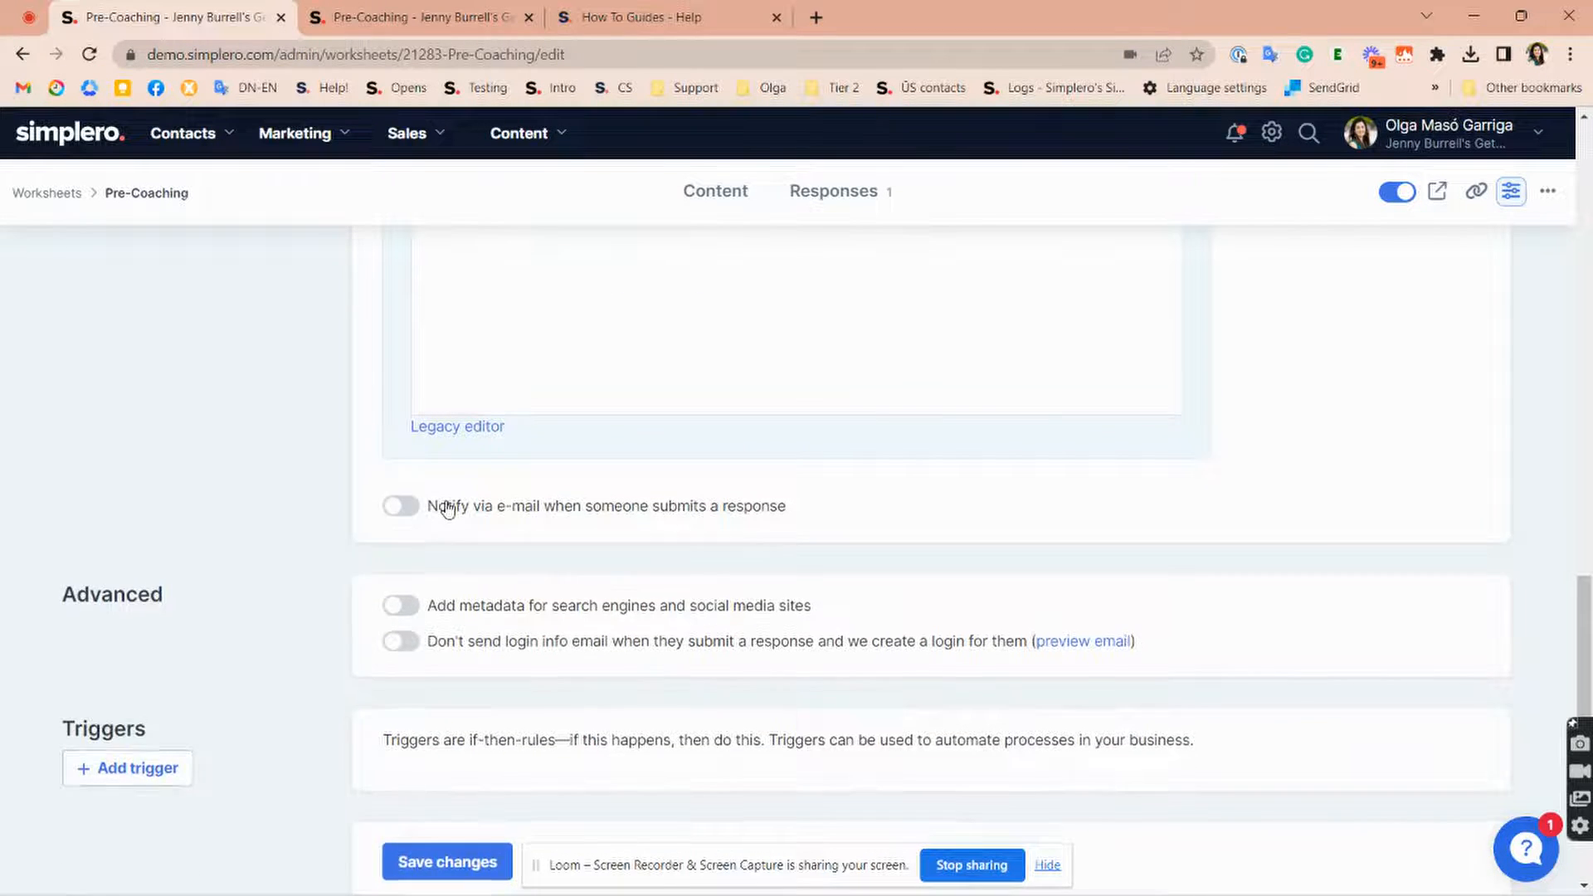
# Turn on e-mail notification for submitted responses, and briefly try the option that stops the login info email from being sent.
pyautogui.click(448, 508)
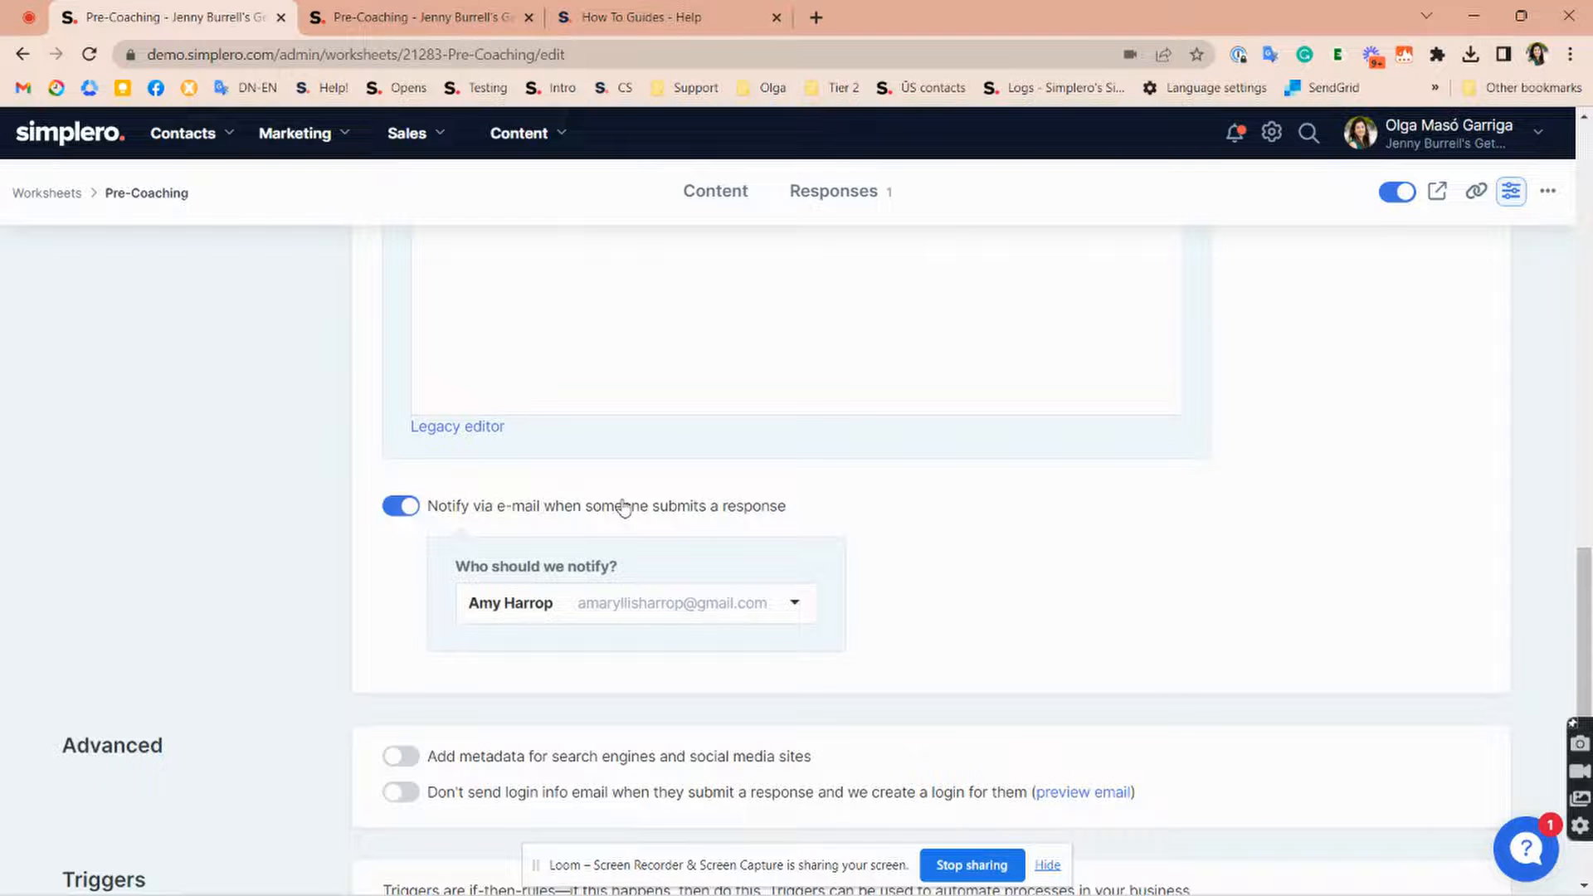
pyautogui.scroll(-4, 624, 508)
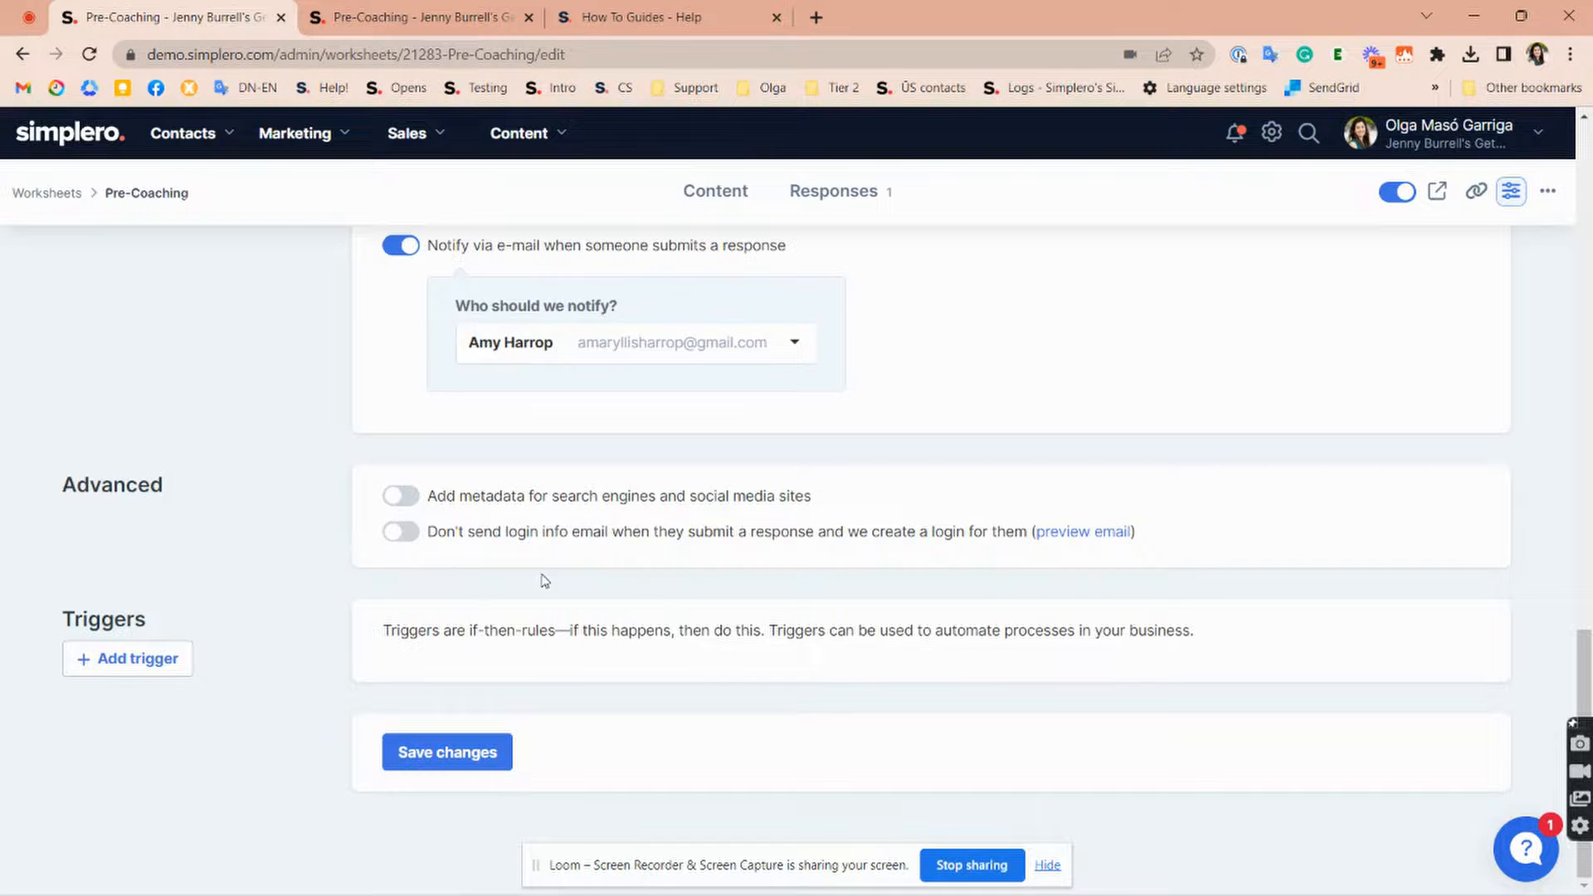
pyautogui.click(442, 536)
pyautogui.click(428, 536)
pyautogui.scroll(6, 428, 538)
pyautogui.scroll(-5, 426, 535)
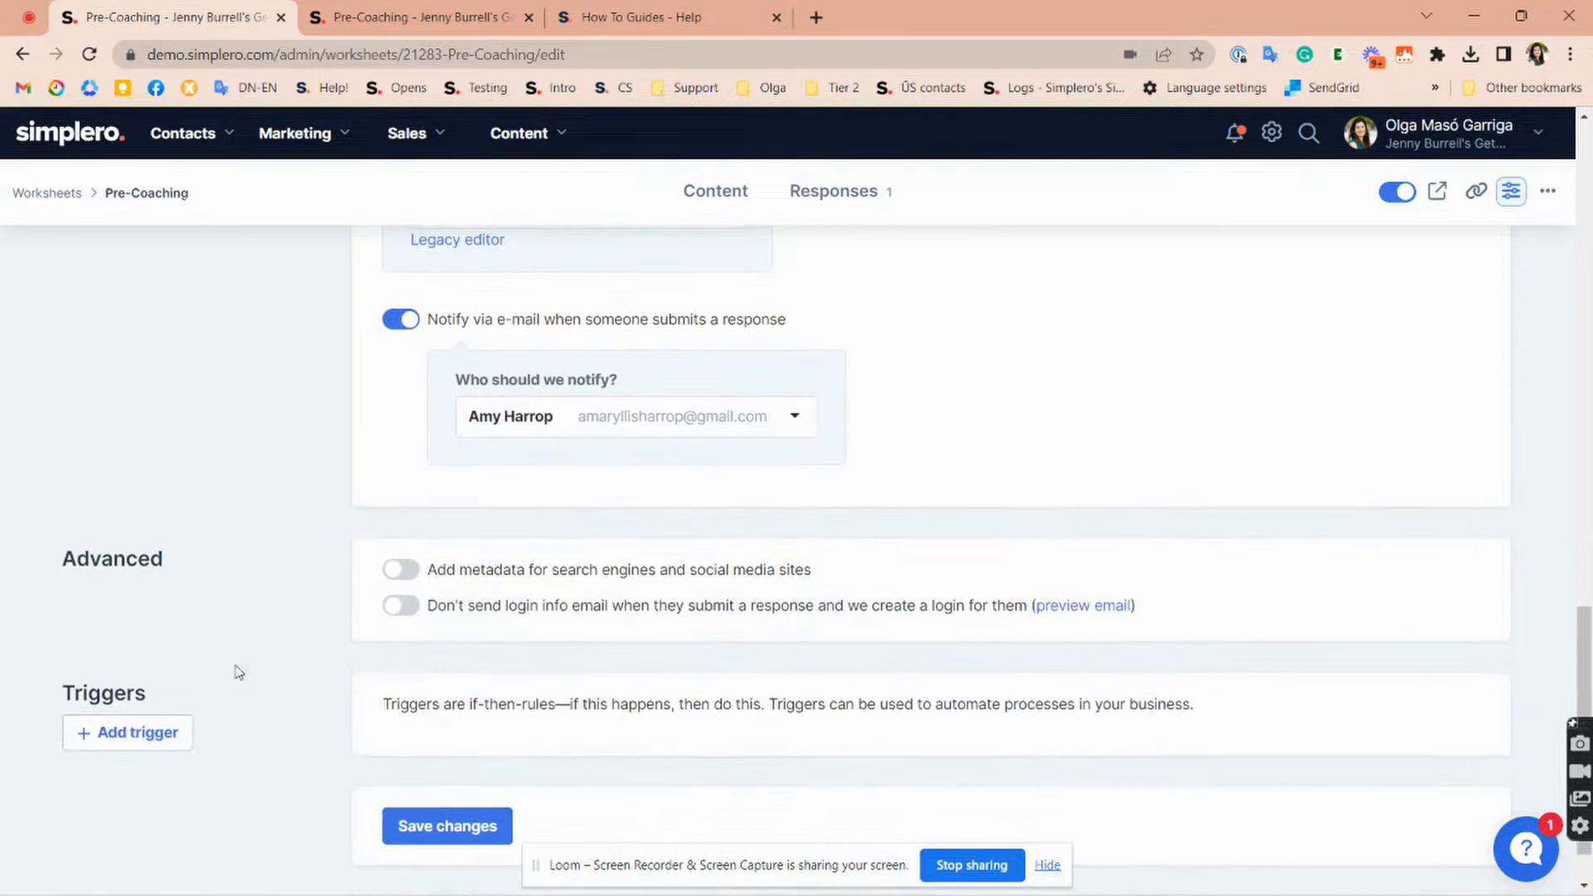
# Examine the actions and conditions offered for a new trigger on submitted responses, and close it without saving.
pyautogui.click(152, 748)
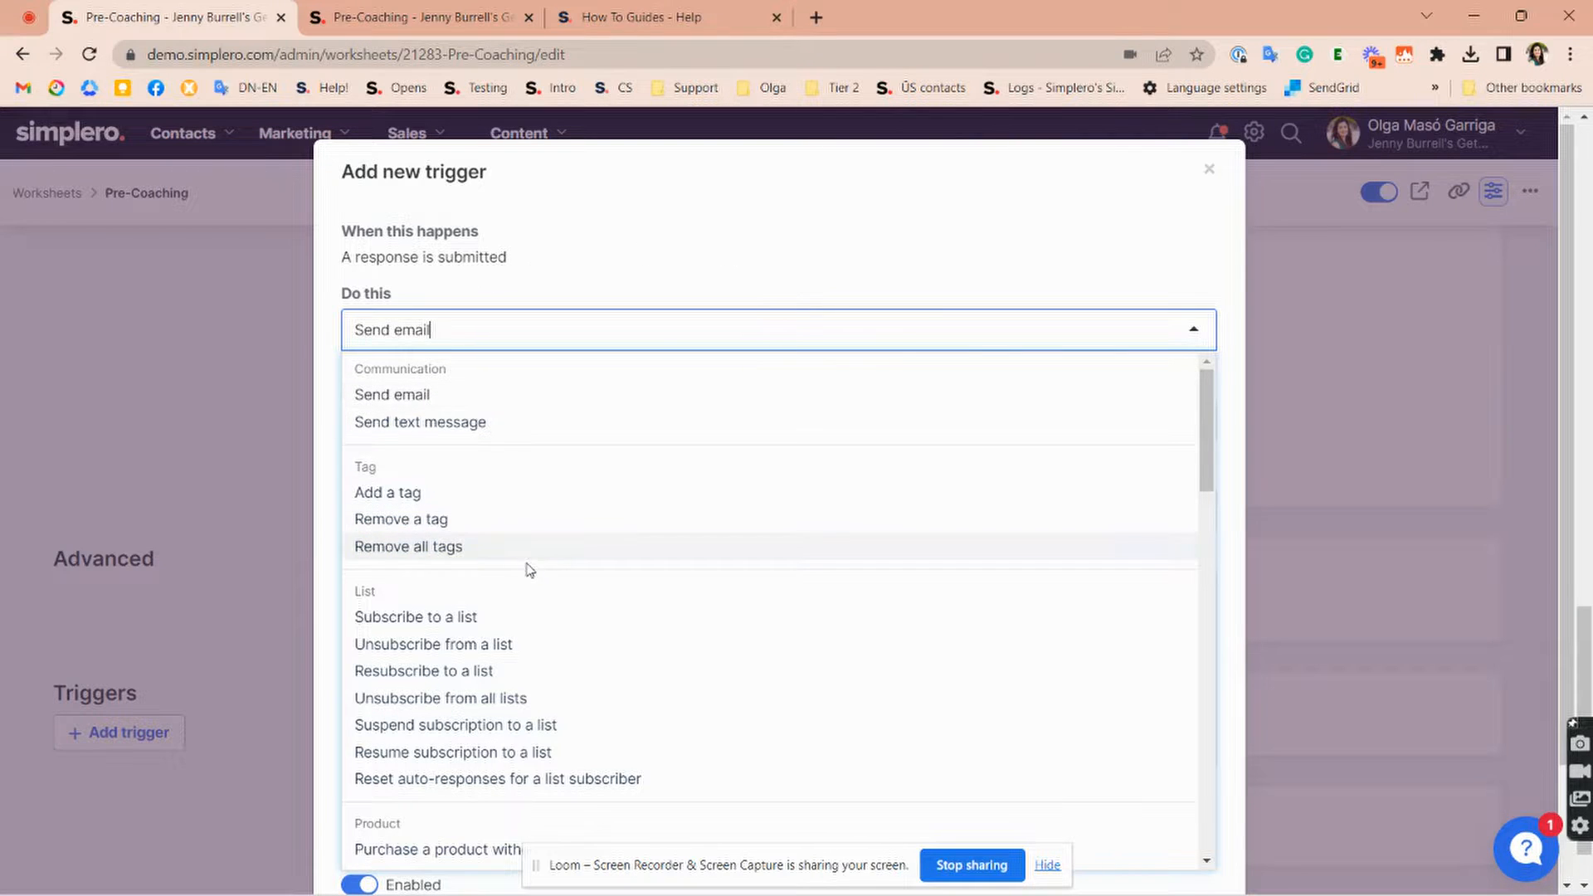
pyautogui.scroll(-1, 529, 569)
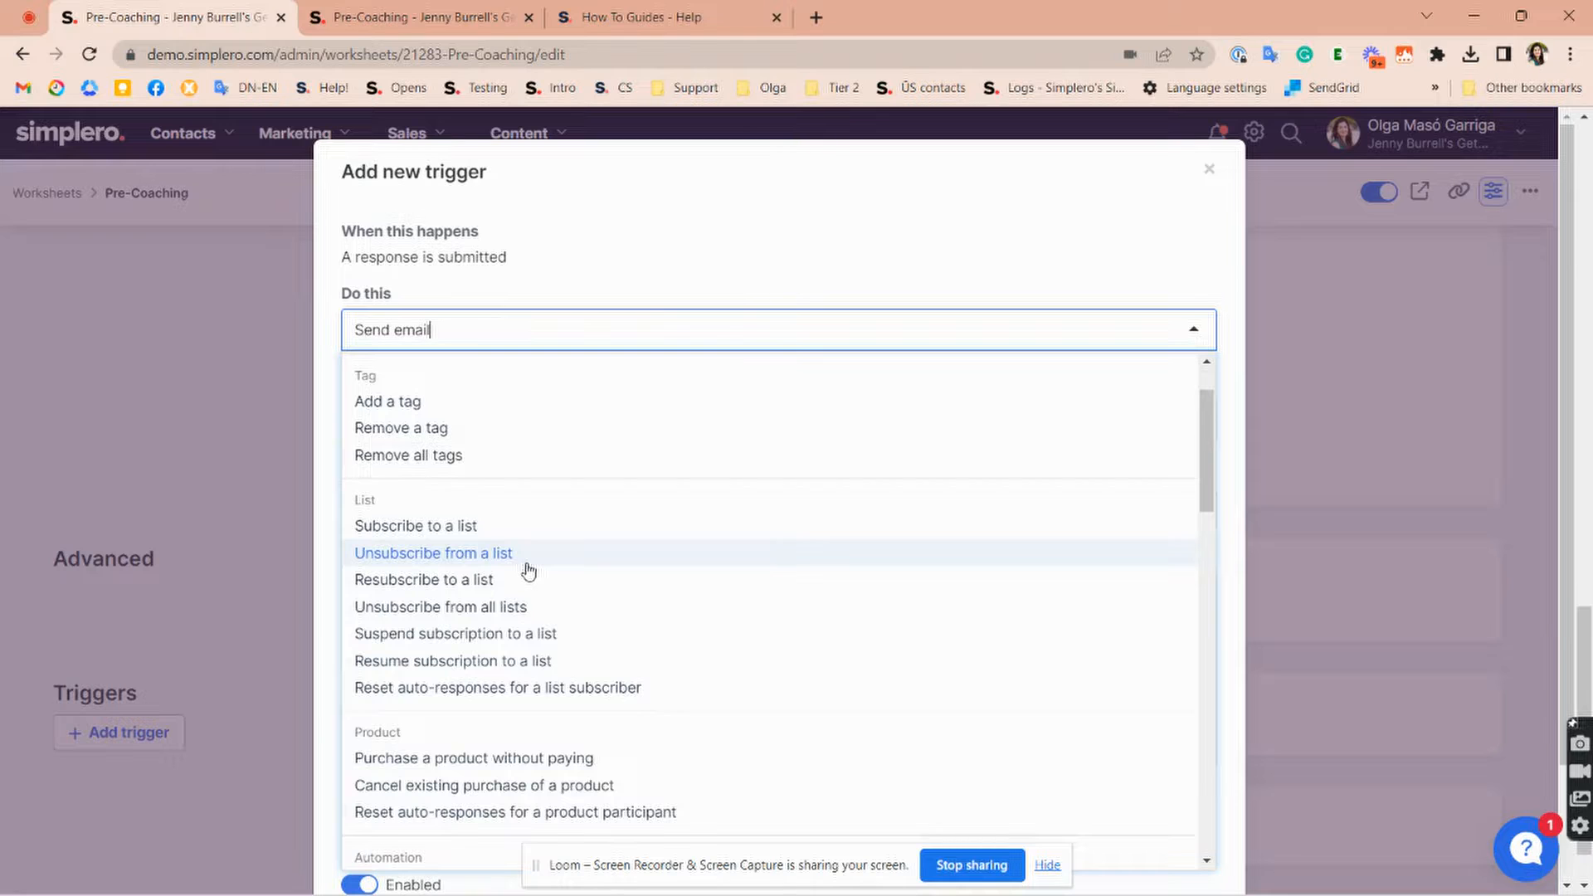
pyautogui.scroll(1, 609, 535)
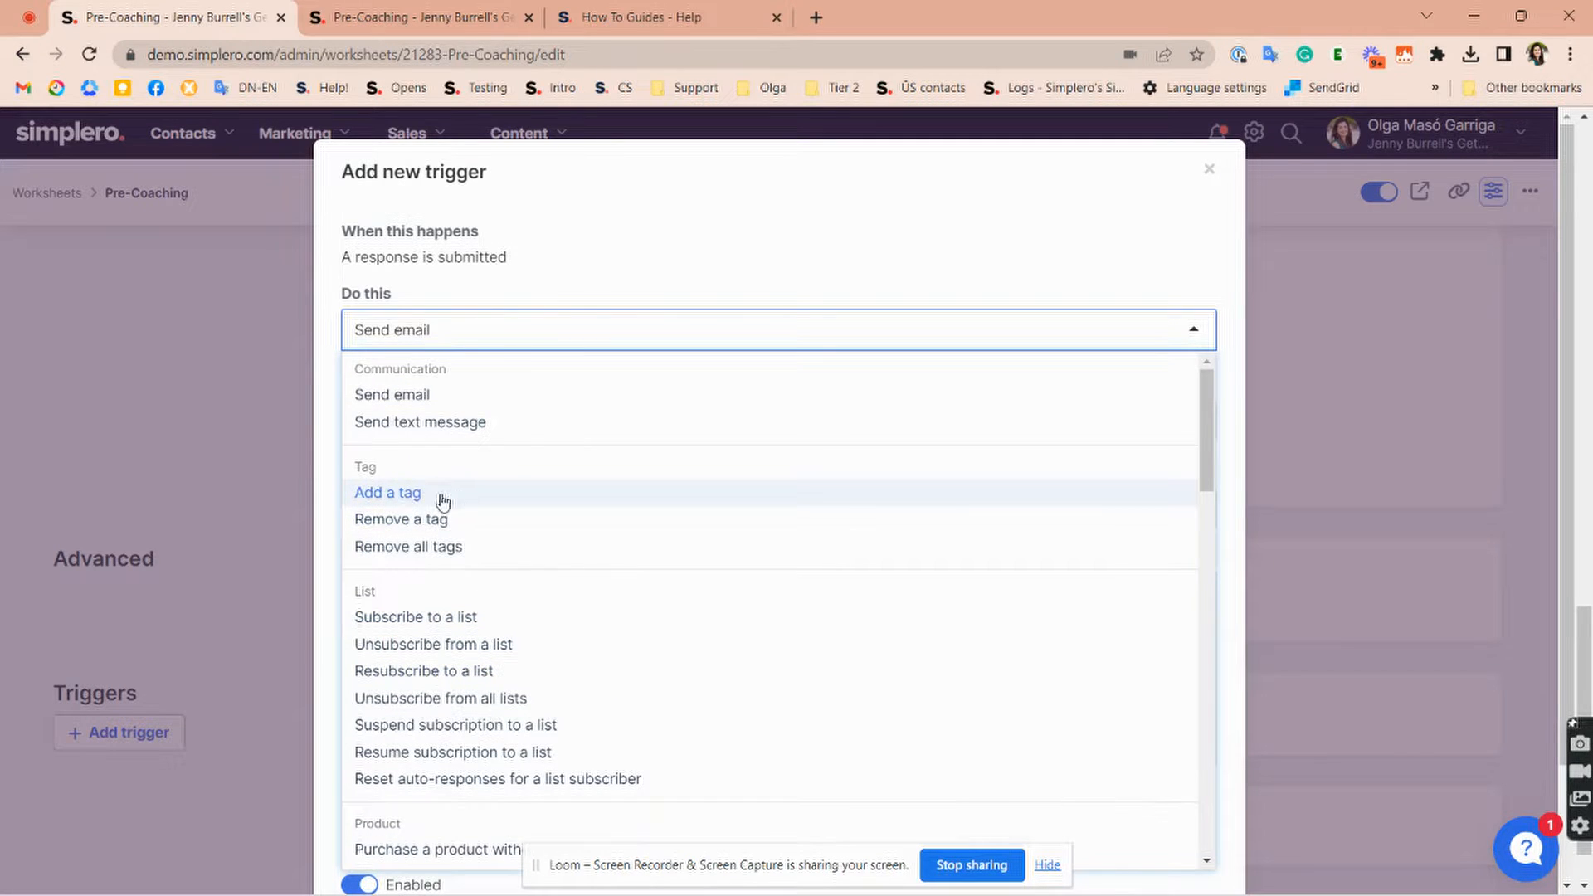
pyautogui.scroll(-4, 442, 500)
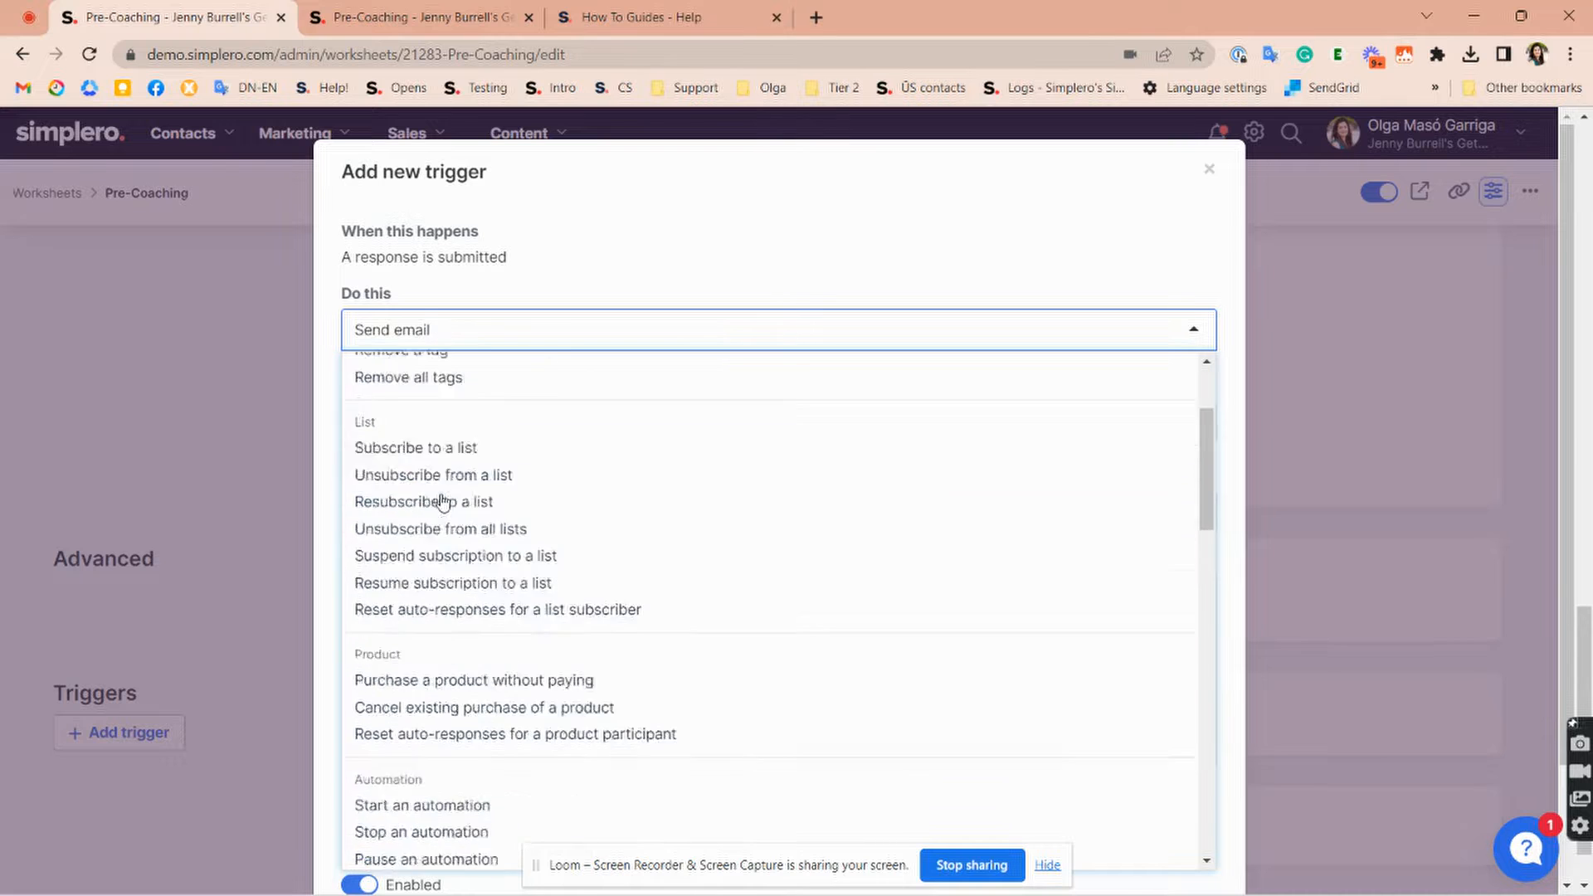
pyautogui.scroll(-7, 635, 525)
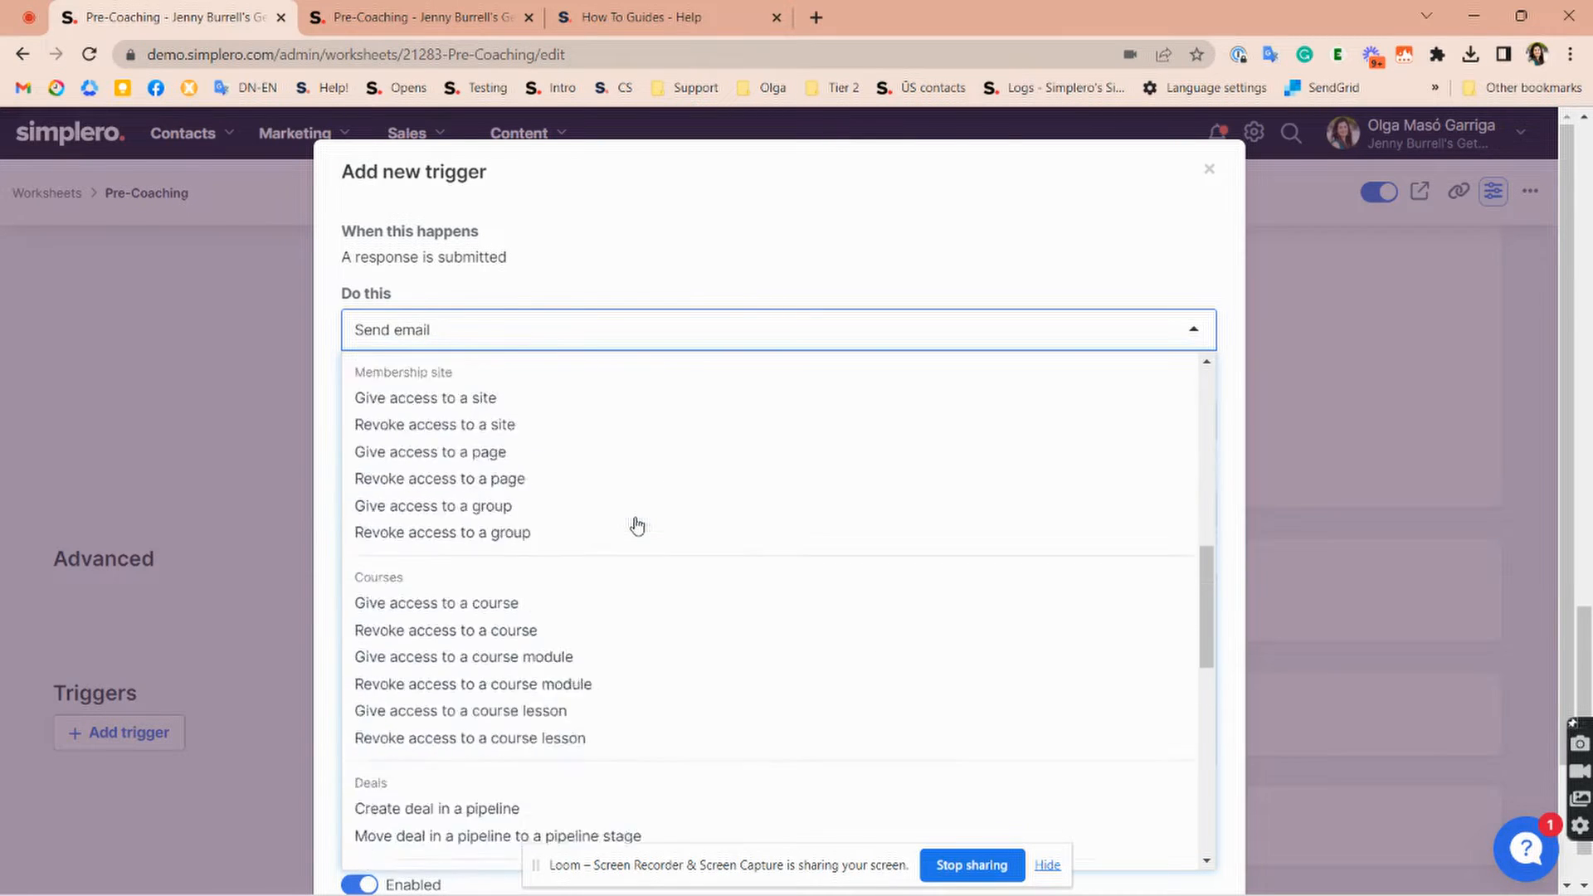
pyautogui.click(676, 179)
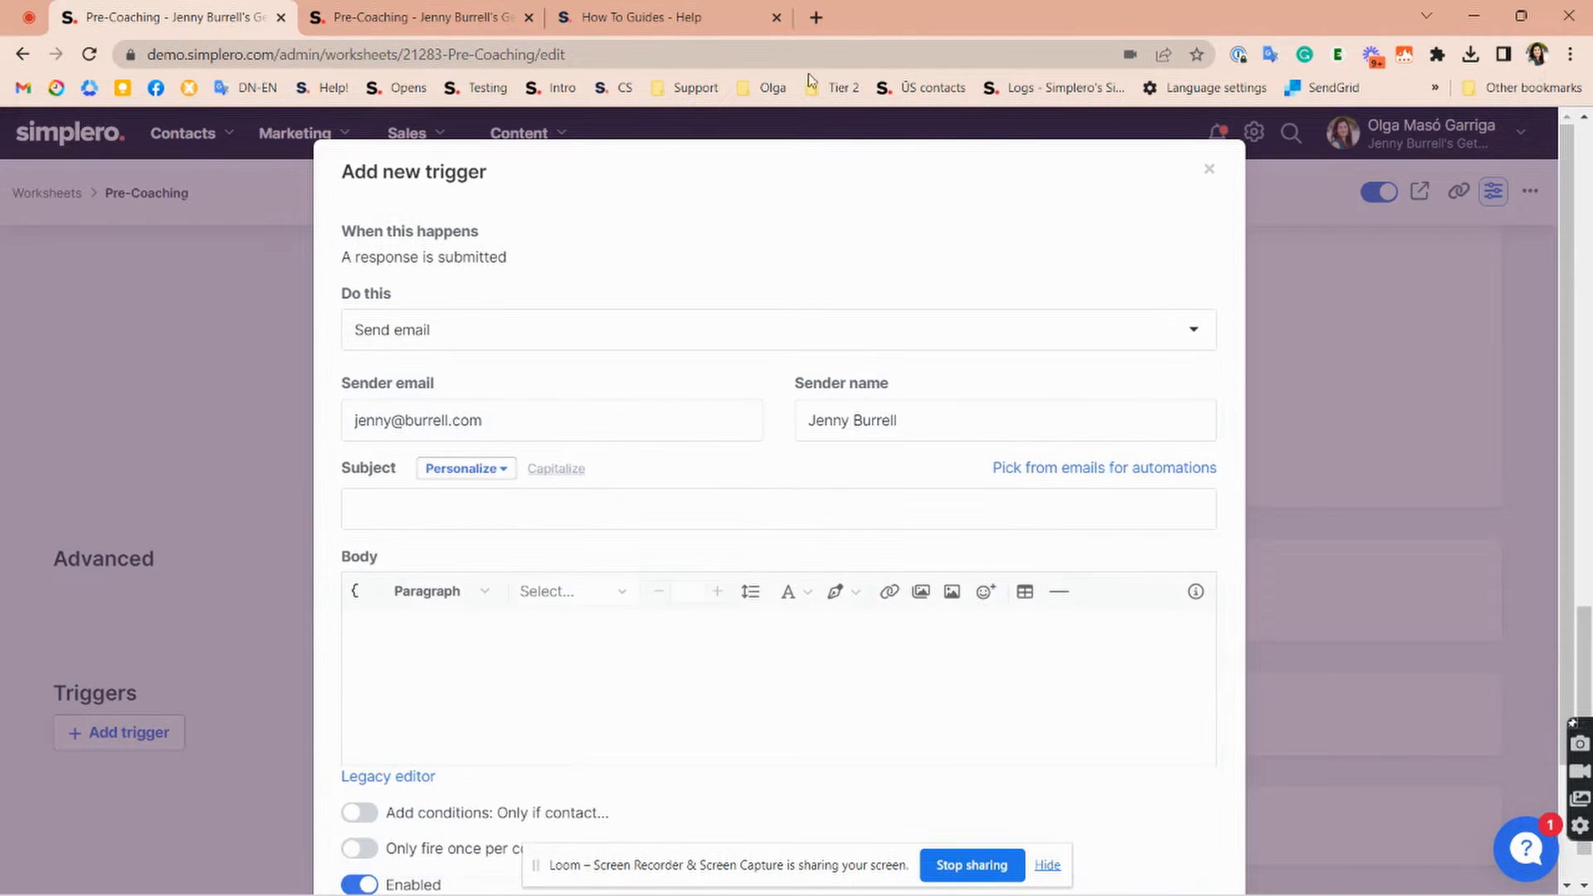
pyautogui.scroll(-2, 780, 469)
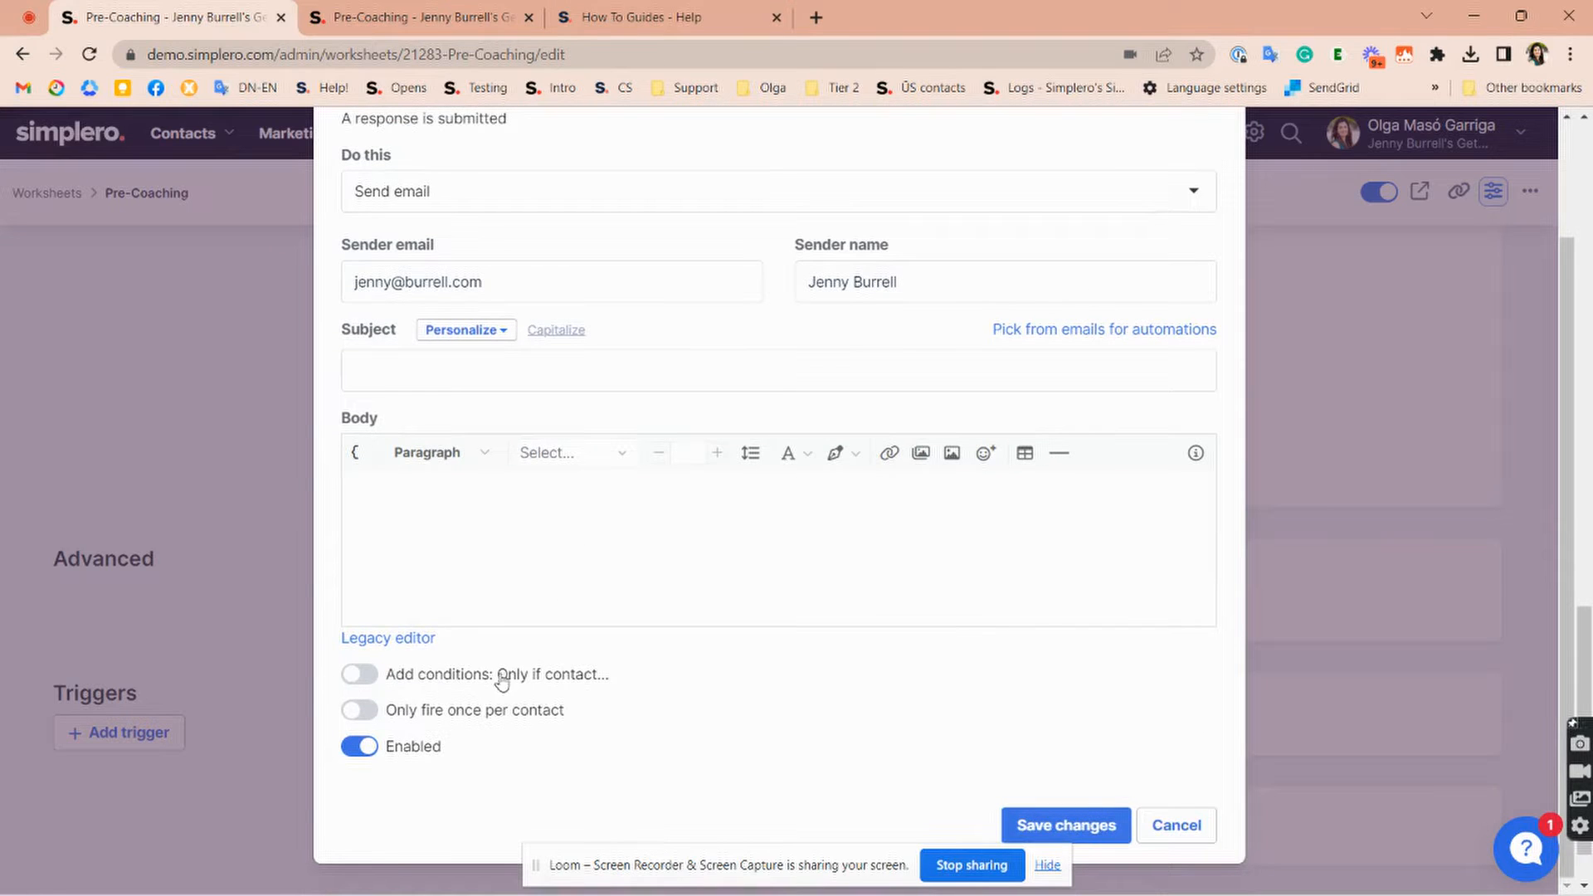
pyautogui.click(1177, 825)
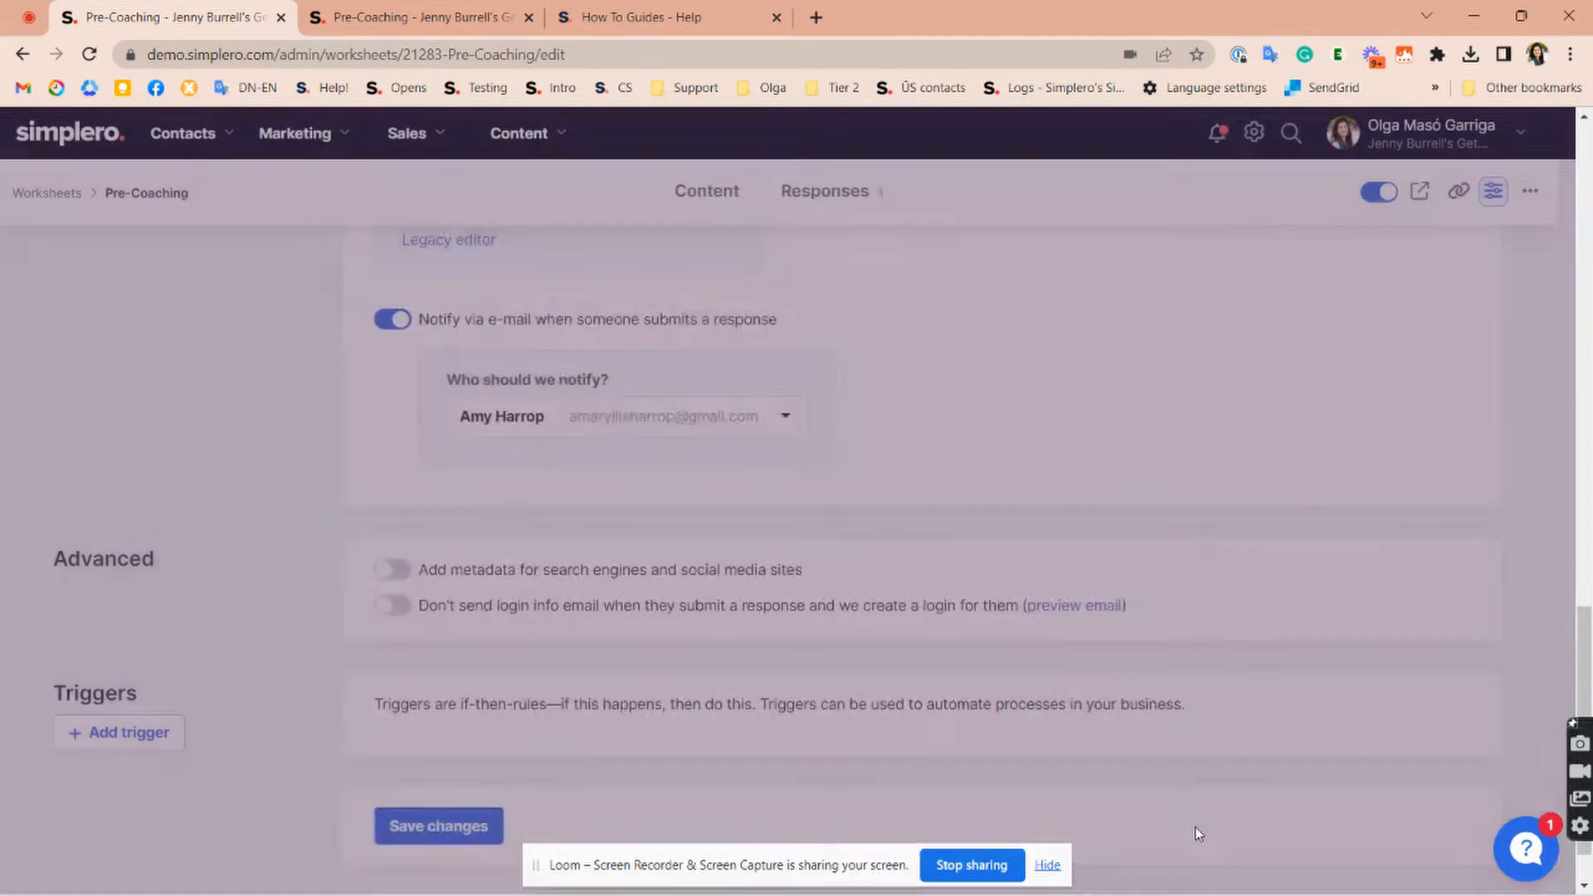
pyautogui.scroll(5, 681, 334)
pyautogui.scroll(5, 681, 335)
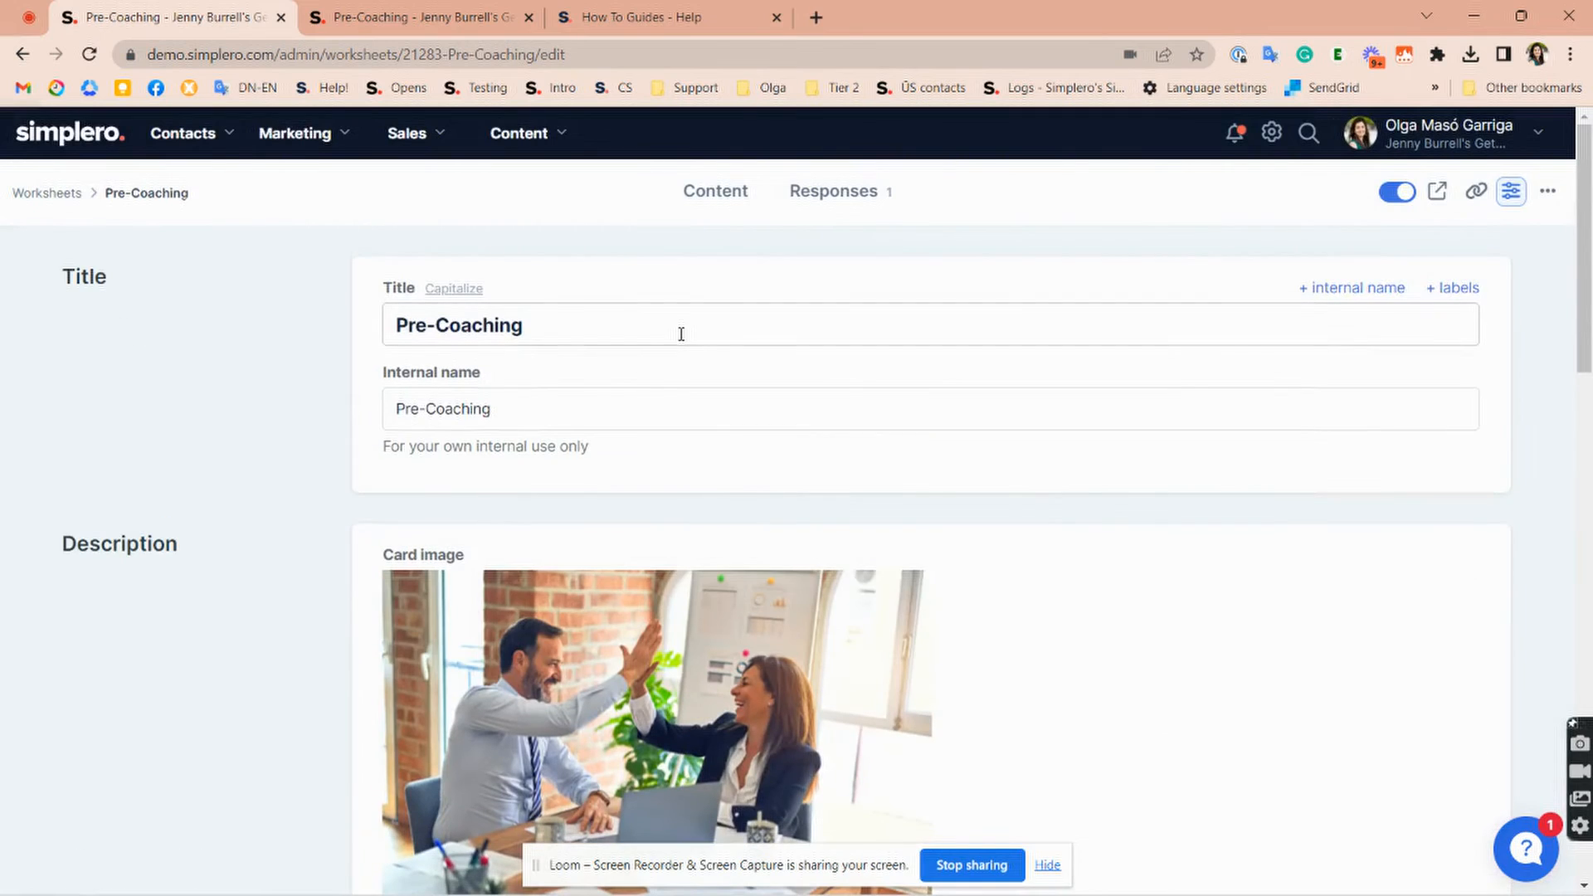